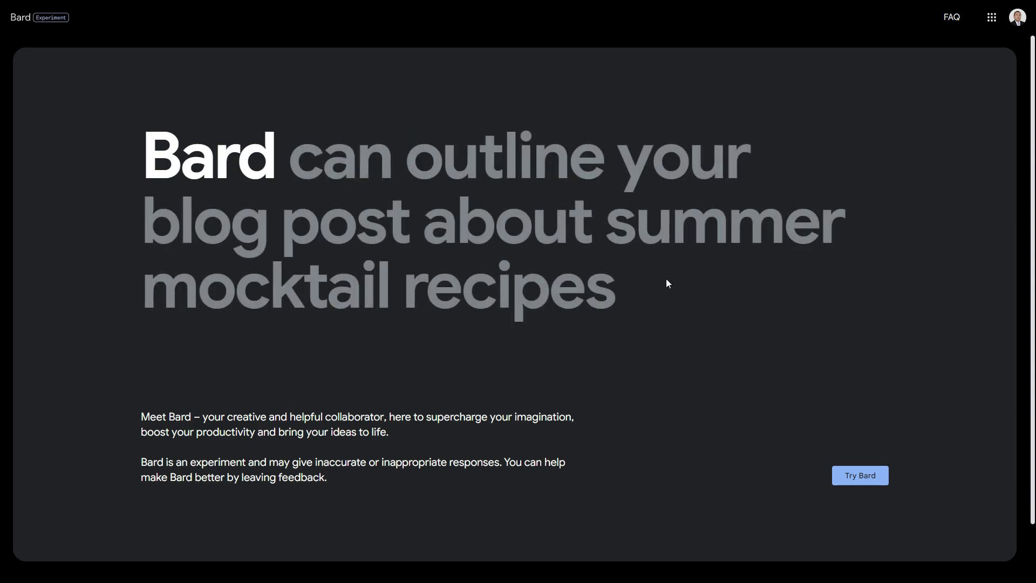
Start Bard on the chosen account, agree to the Terms & Privacy, and dismiss the experiment notice
{"action": "left_click", "coordinate": [861, 479]}
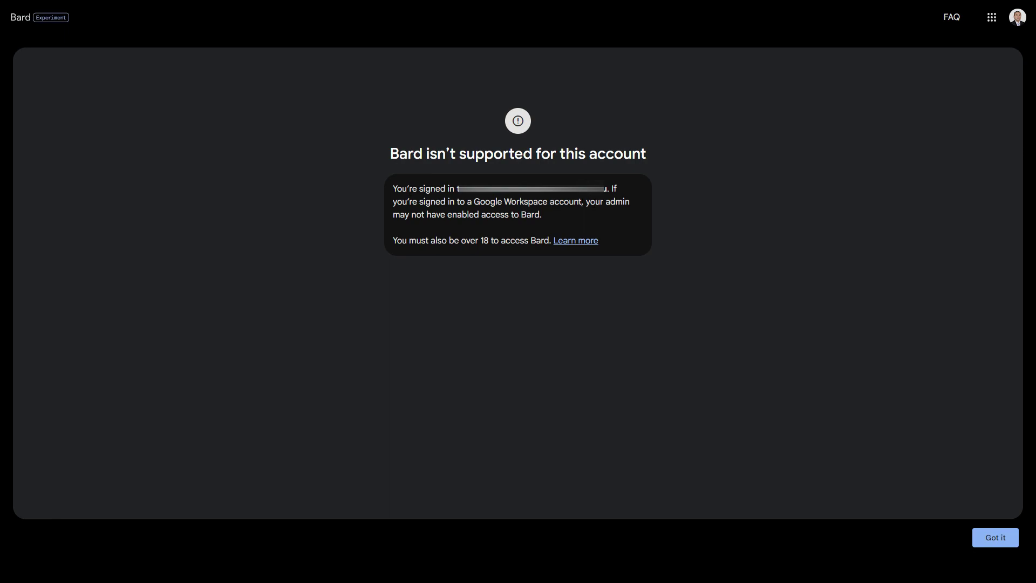
{"action": "left_click", "coordinate": [1017, 17]}
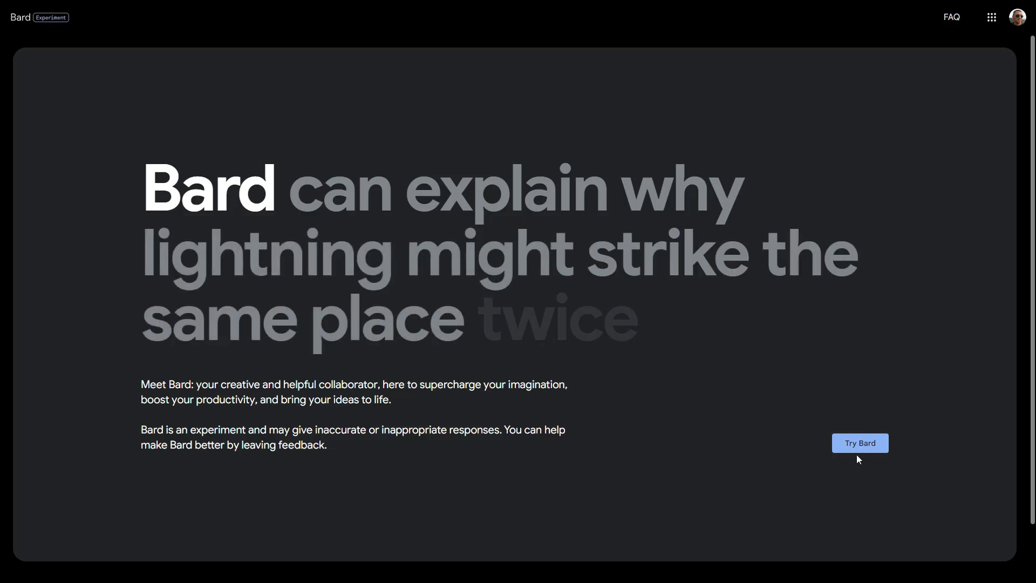
{"action": "left_click", "coordinate": [856, 444]}
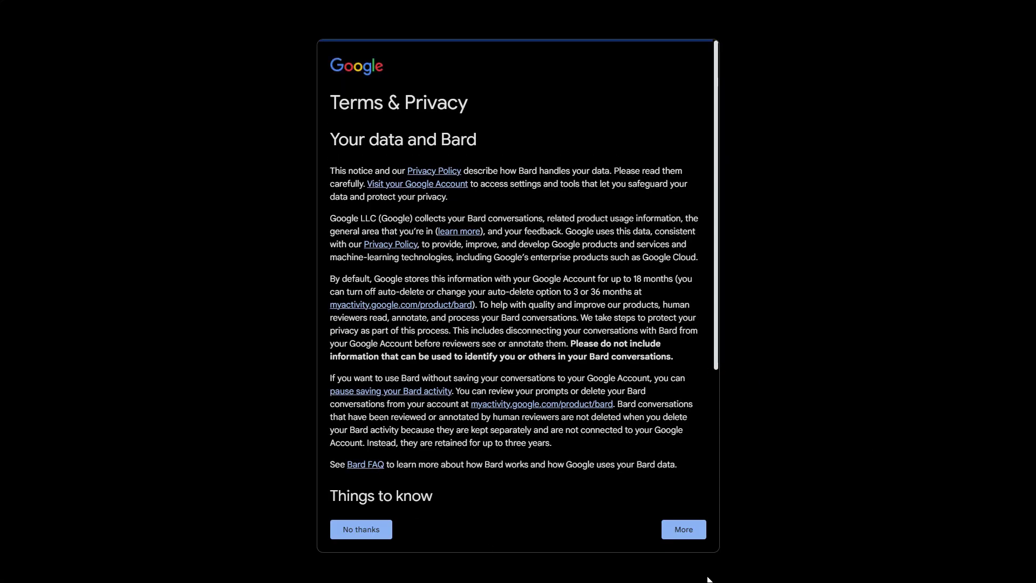
{"action": "scroll", "coordinate": [636, 492], "scroll_direction": "down", "scroll_amount": 4}
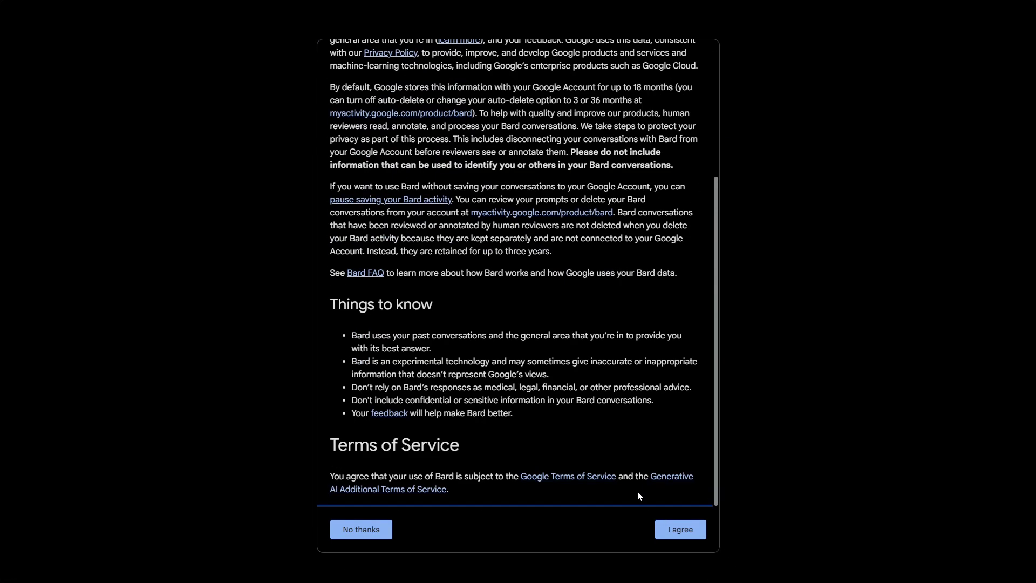
{"action": "left_click", "coordinate": [677, 529]}
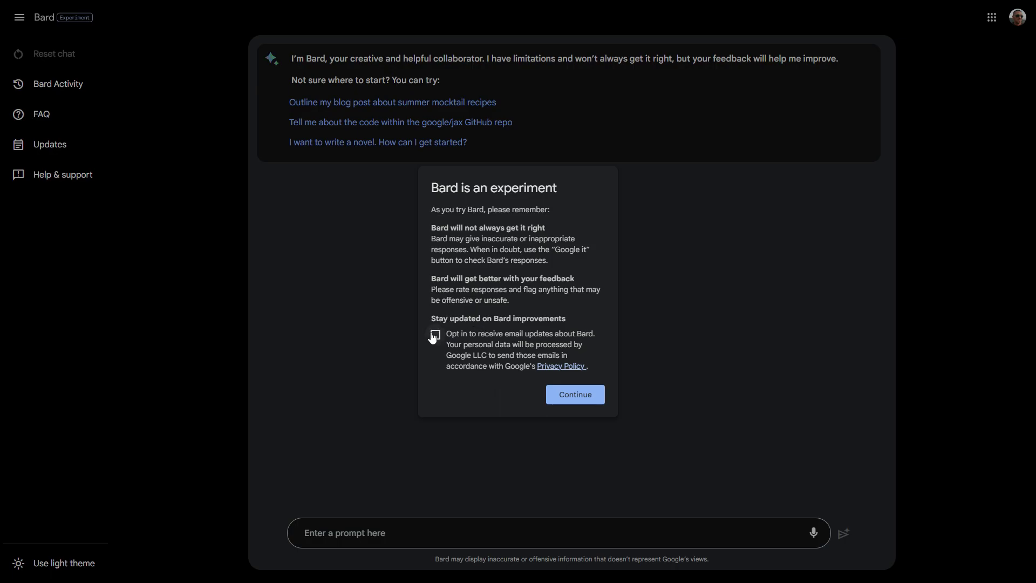
{"action": "left_click", "coordinate": [579, 402]}
{"action": "left_click", "coordinate": [449, 537]}
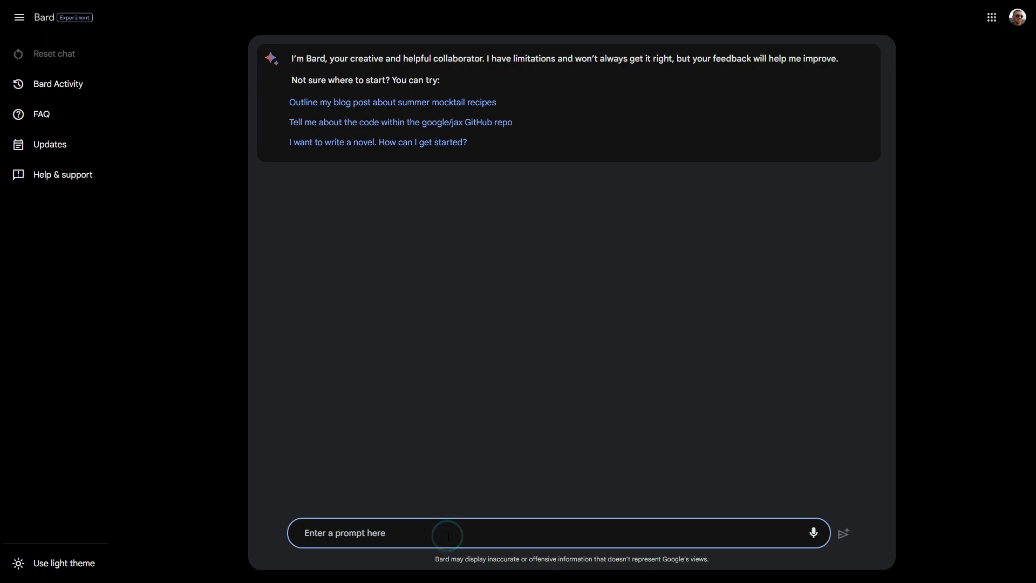
Ask for digital signage companies based in Sydney, Australia, then switch to the light theme
{"action": "type", "text": "Provide me som"}
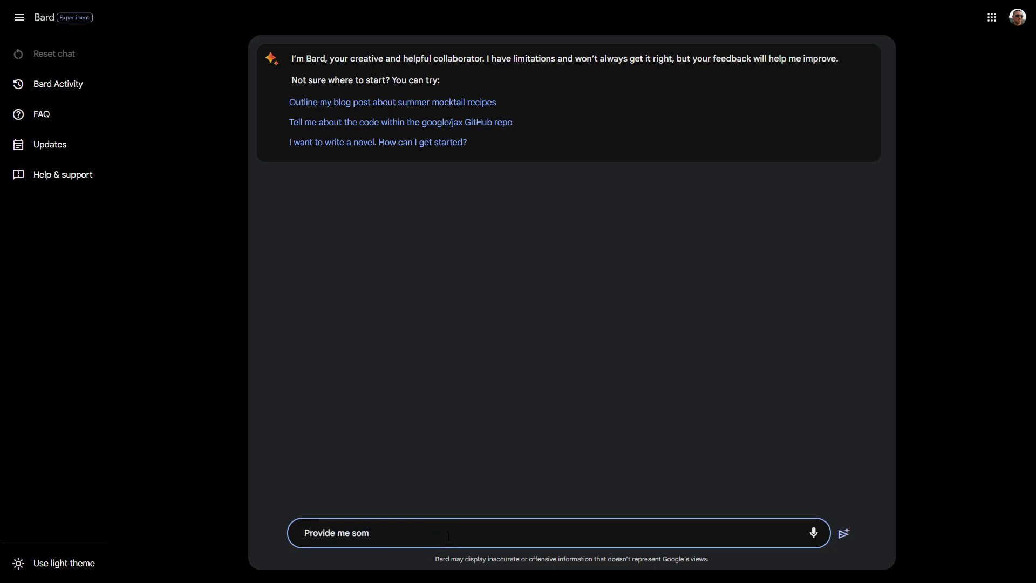
{"action": "type", "text": "e digital signage companies based in Sydney Australia"}
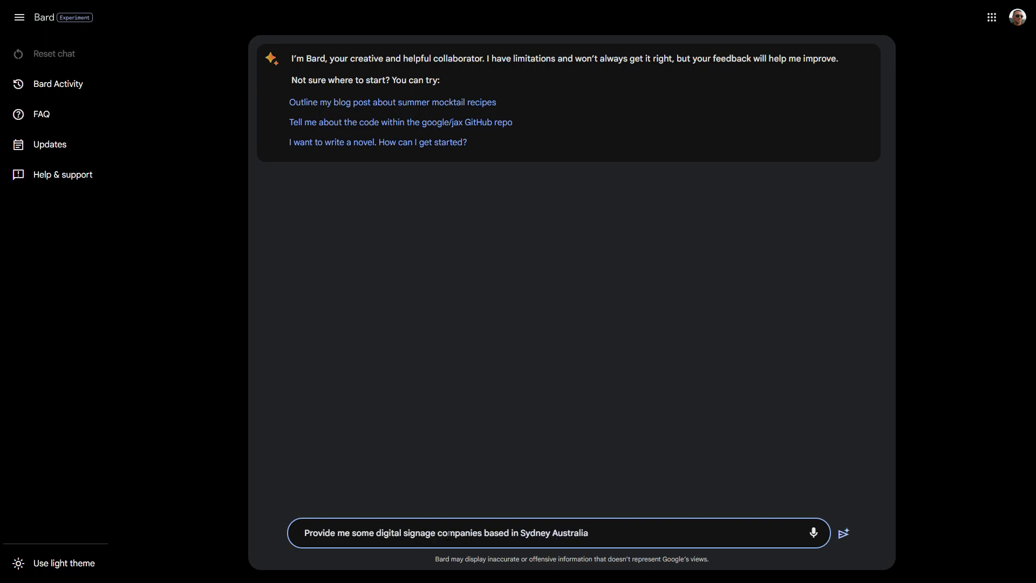
{"action": "key", "text": "Return"}
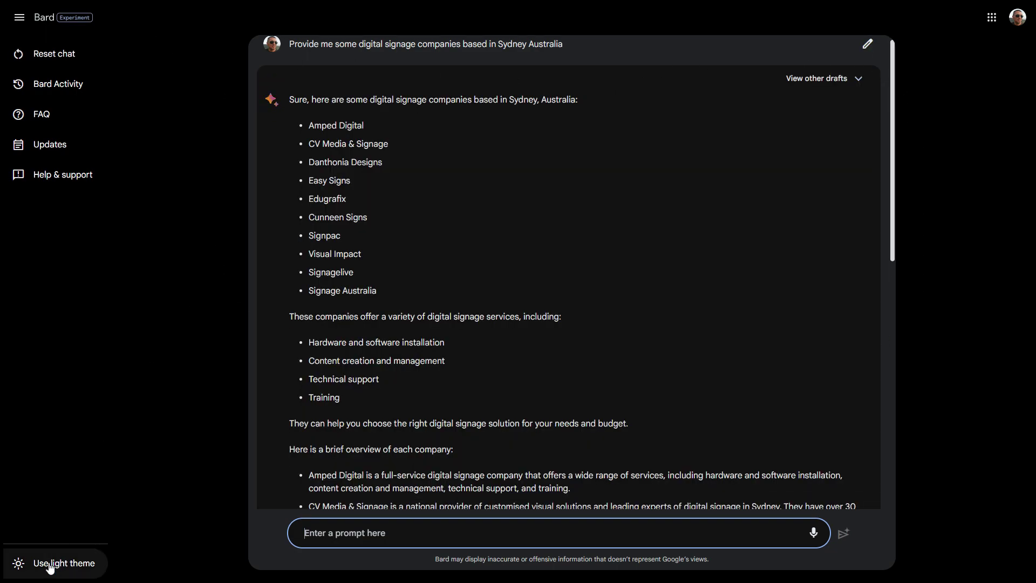
{"action": "left_click", "coordinate": [50, 567]}
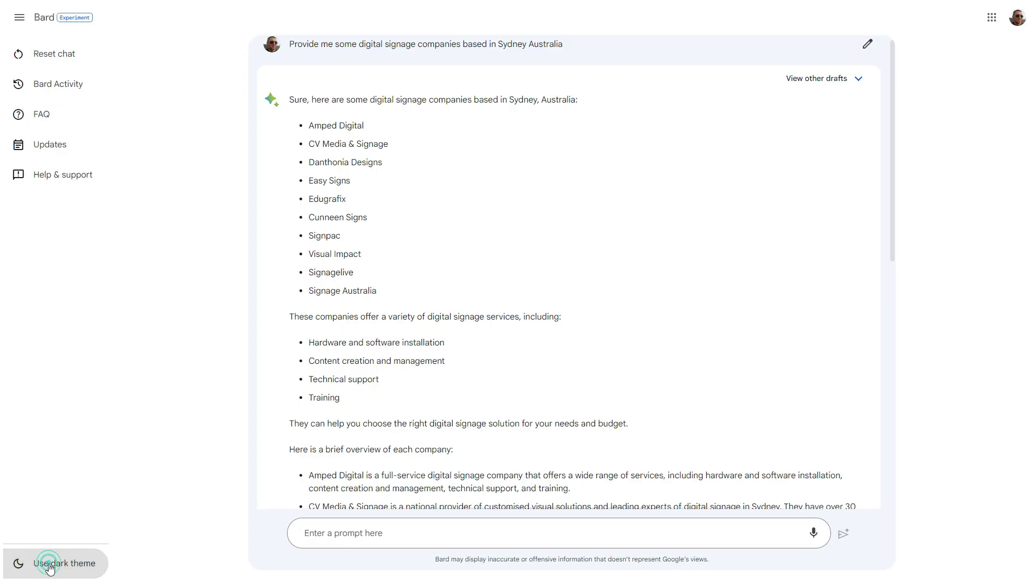
Return to the dark theme and briefly view the answer's other drafts
{"action": "left_click", "coordinate": [50, 567]}
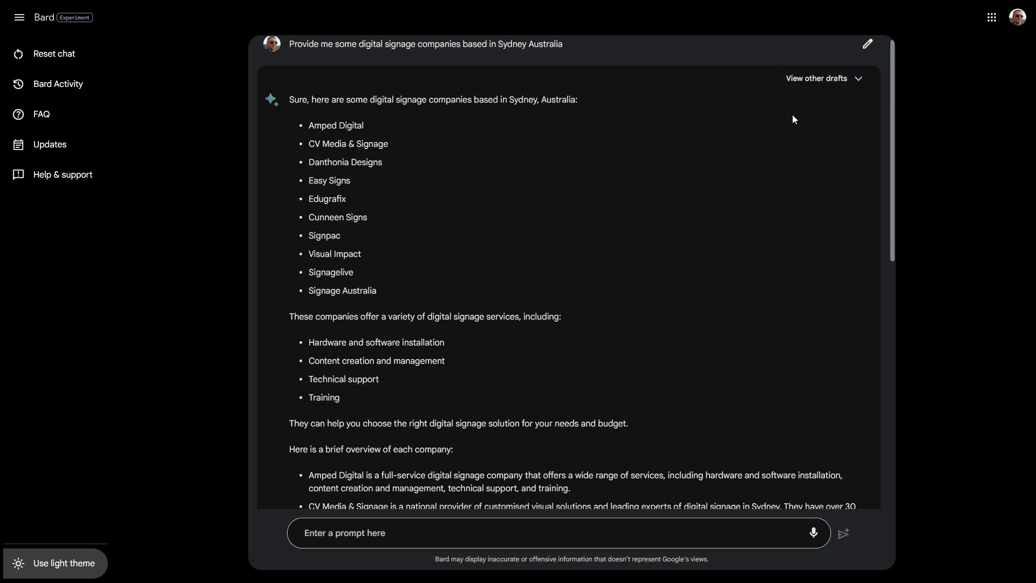
{"action": "left_click", "coordinate": [835, 79]}
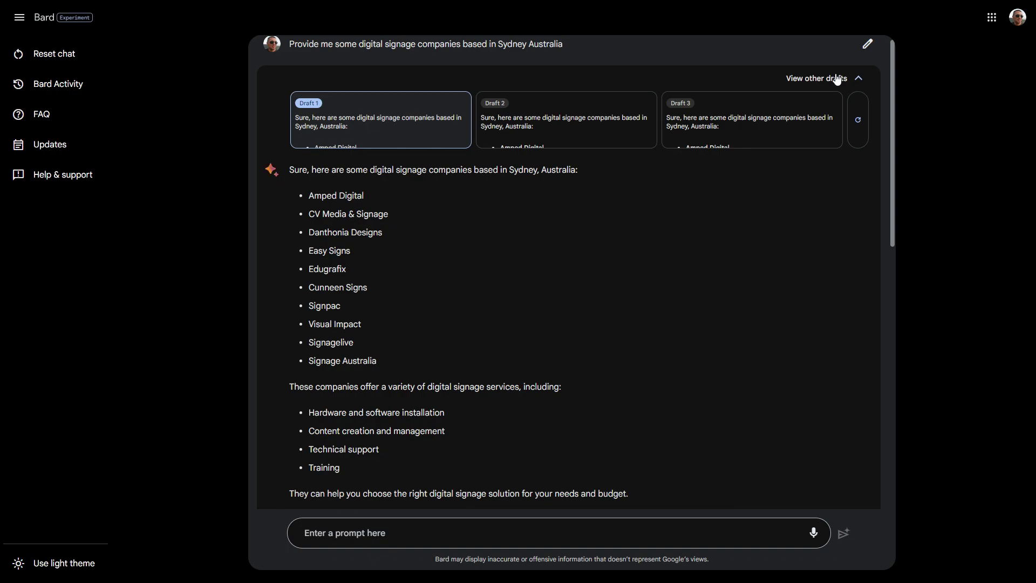
{"action": "left_click", "coordinate": [836, 79]}
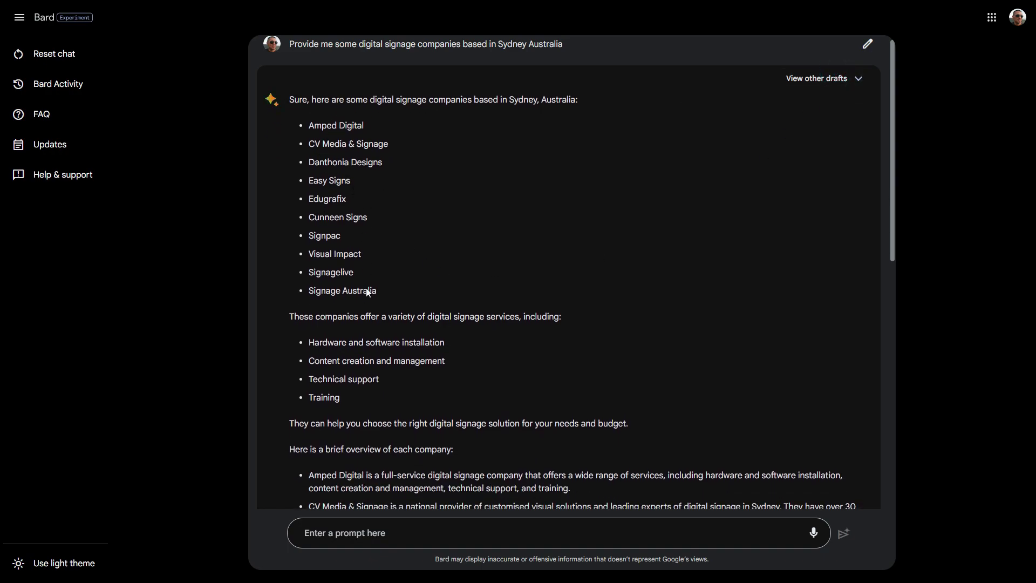
Scroll through the signage answer down to its sources and related topics
{"action": "scroll", "coordinate": [375, 359], "scroll_direction": "down", "scroll_amount": 3}
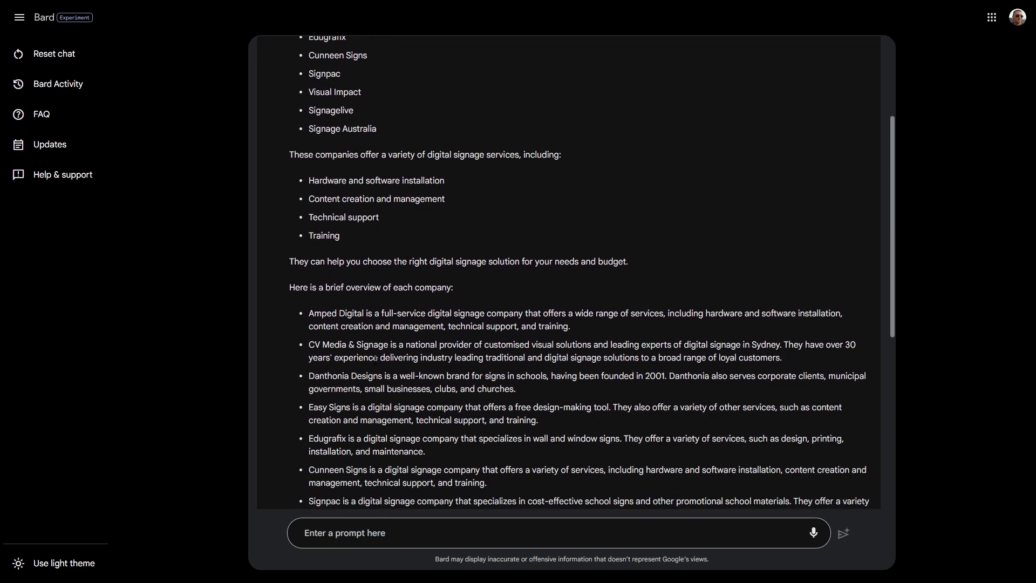
{"action": "scroll", "coordinate": [385, 343], "scroll_direction": "down", "scroll_amount": 6}
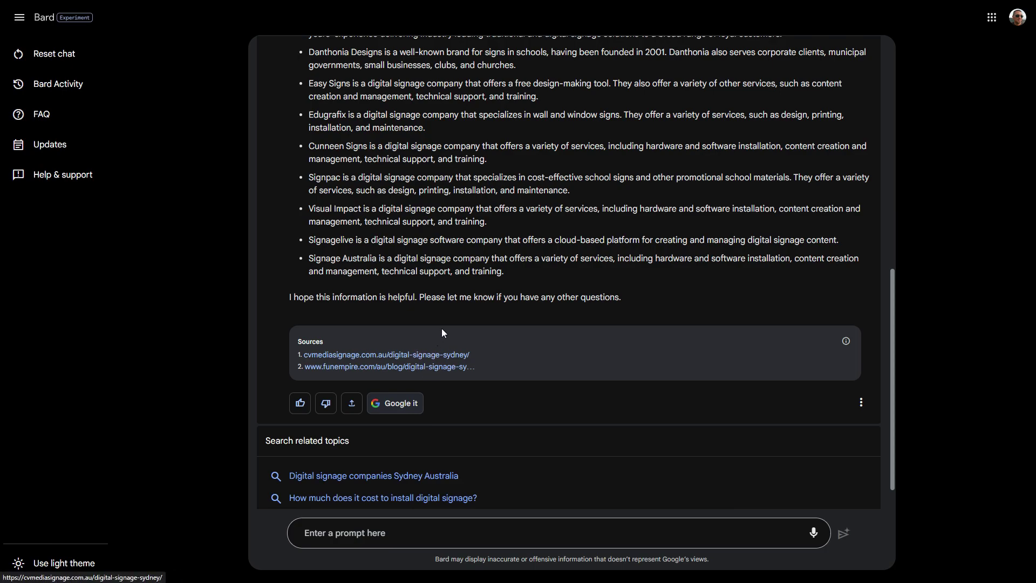
{"action": "scroll", "coordinate": [441, 331], "scroll_direction": "up", "scroll_amount": 3}
{"action": "scroll", "coordinate": [452, 306], "scroll_direction": "up", "scroll_amount": 6}
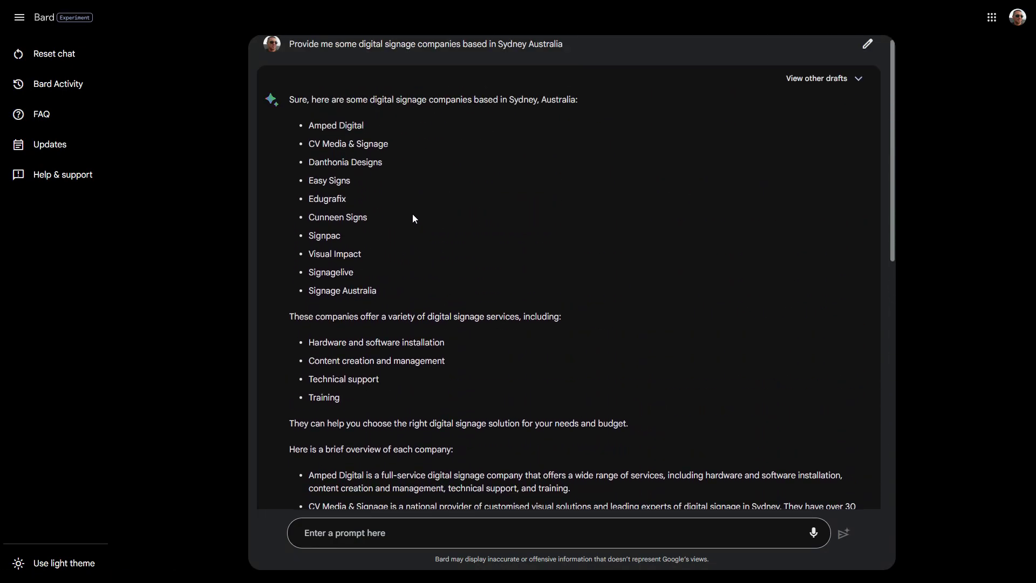
{"action": "scroll", "coordinate": [396, 274], "scroll_direction": "down", "scroll_amount": 7}
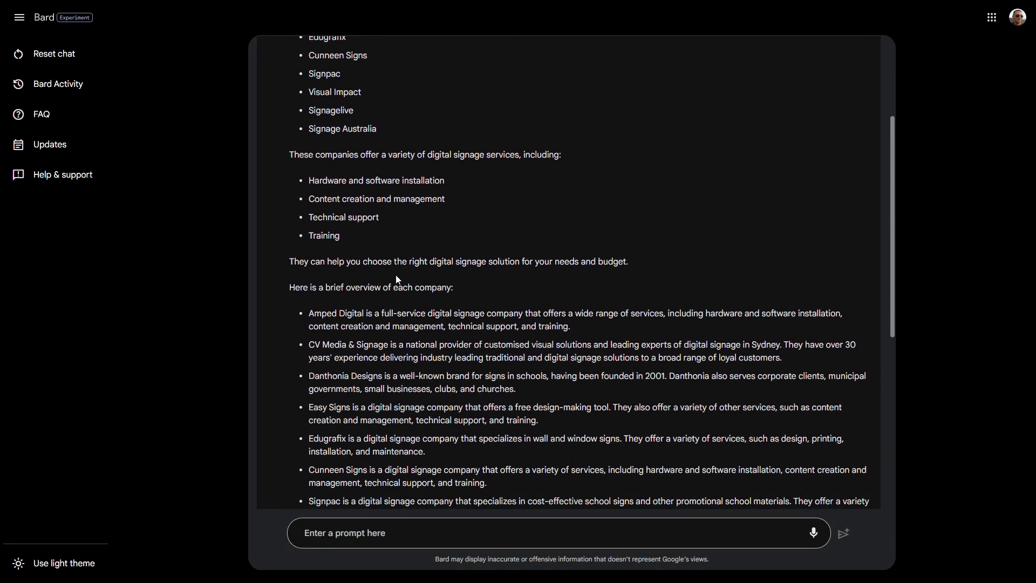
{"action": "scroll", "coordinate": [396, 275], "scroll_direction": "down", "scroll_amount": 3}
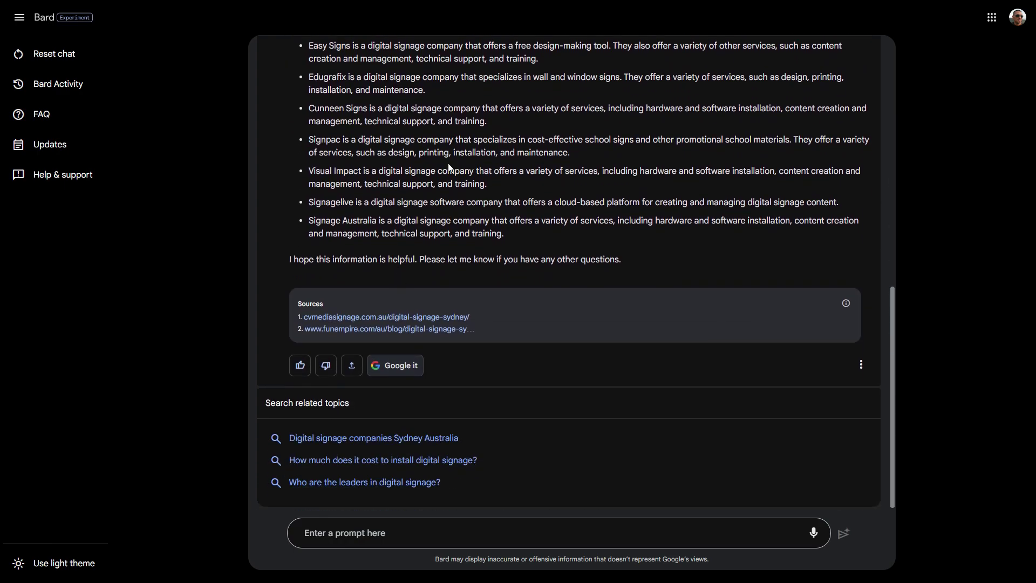
{"action": "scroll", "coordinate": [452, 186], "scroll_direction": "up", "scroll_amount": 4}
{"action": "scroll", "coordinate": [452, 189], "scroll_direction": "down", "scroll_amount": 4}
{"action": "left_click", "coordinate": [406, 526]}
Send the follow-up question 'What about Advertise Me?'
{"action": "type", "text": "What abou"}
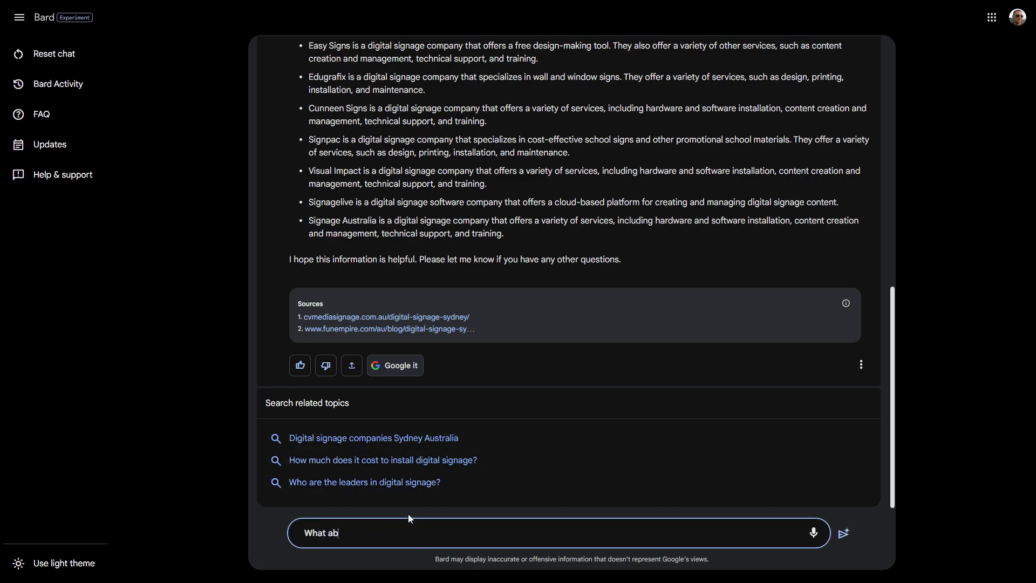
{"action": "key", "text": "BackSpace"}
{"action": "key", "text": "BackSpace"}
{"action": "type", "text": "out Advertise Me?"}
{"action": "key", "text": "Return"}
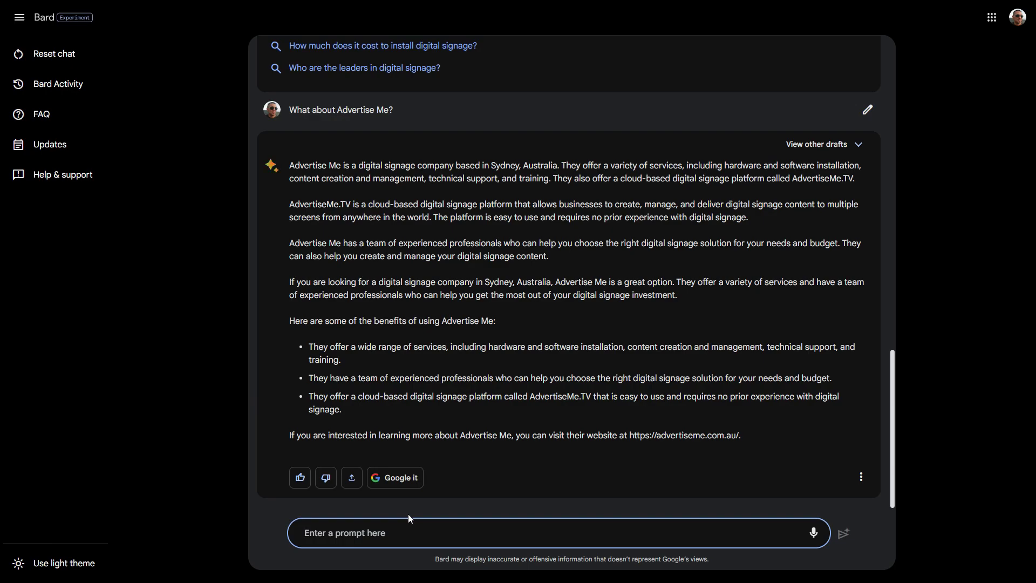
Ask Bard for API code to add Bard to a website
{"action": "left_click", "coordinate": [369, 532]}
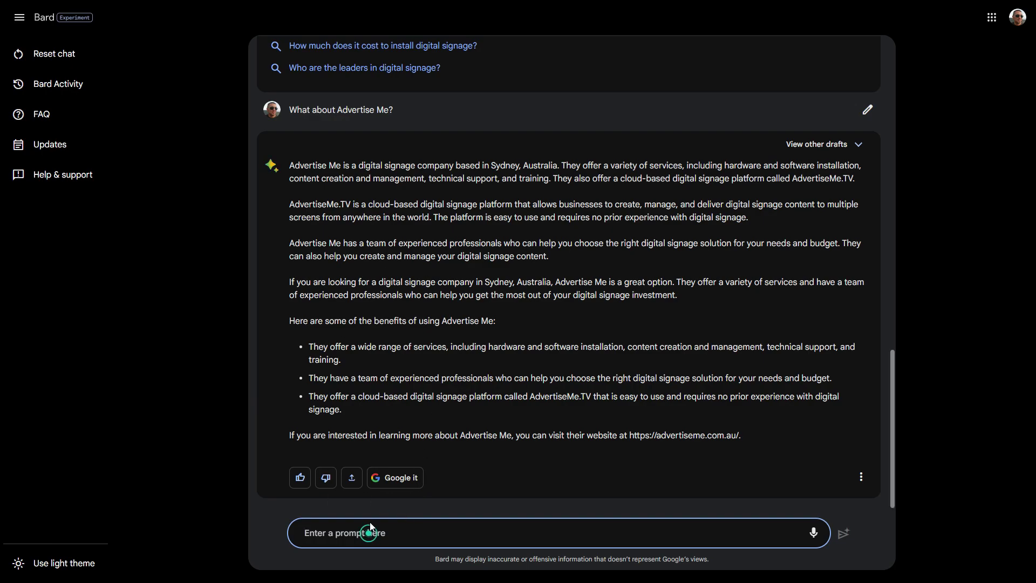
{"action": "type", "text": "Provide me "}
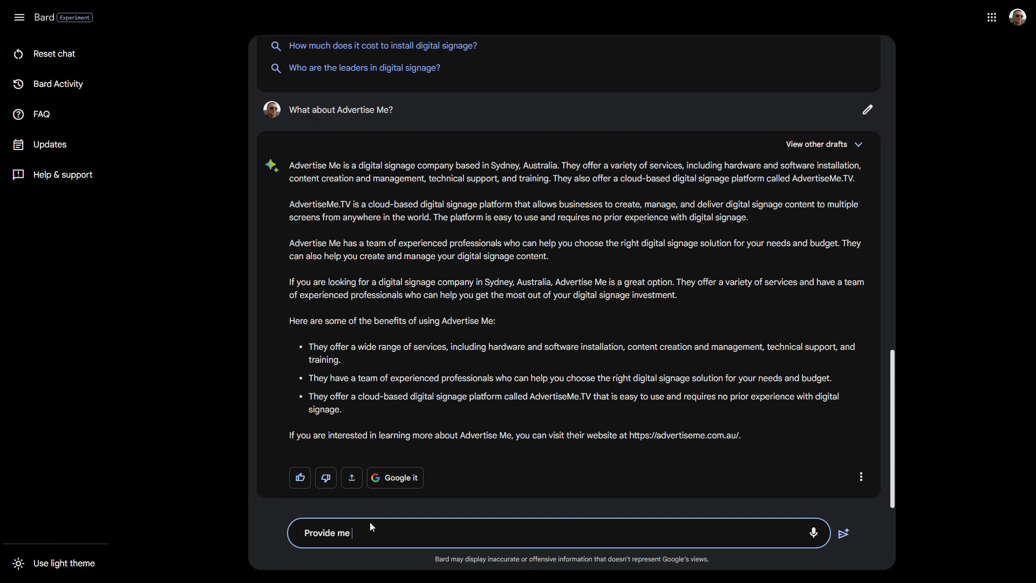
{"action": "type", "text": "with some API code for Bard so I can add to my website"}
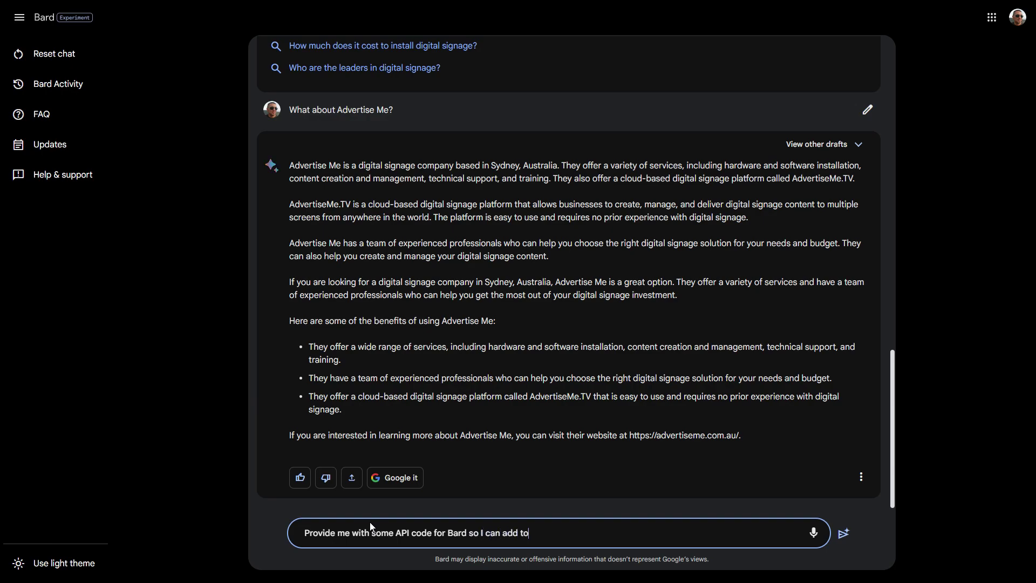
{"action": "key", "text": "Return"}
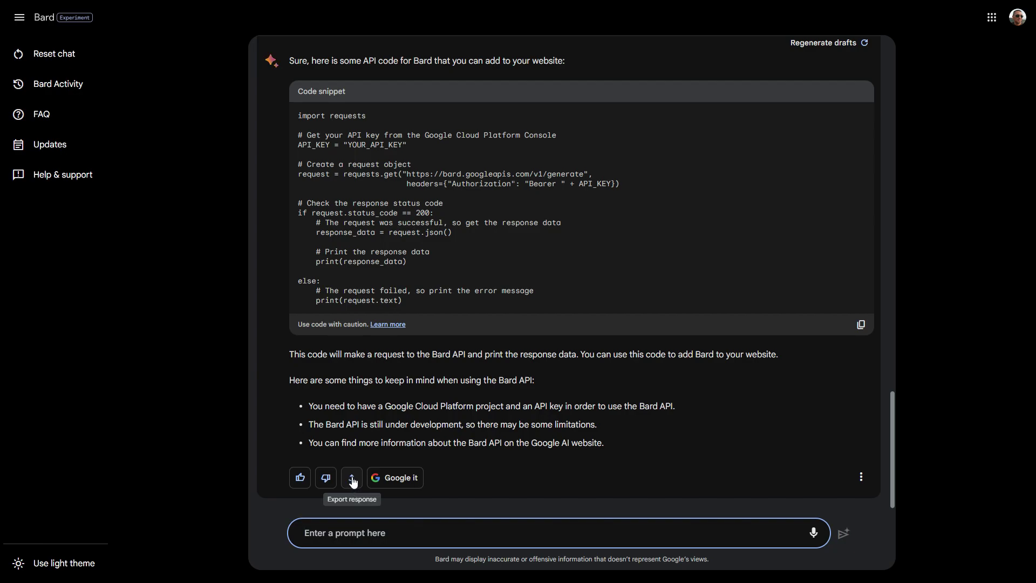
Check the Export menu without exporting, then view Google results for 'API code for Bard'
{"action": "left_click", "coordinate": [352, 479]}
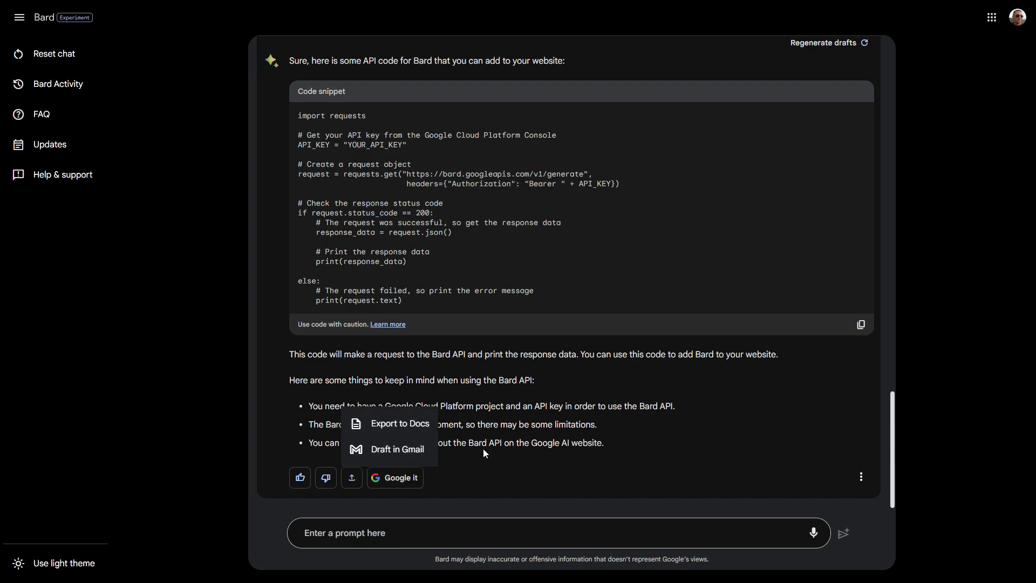
{"action": "left_click", "coordinate": [540, 460]}
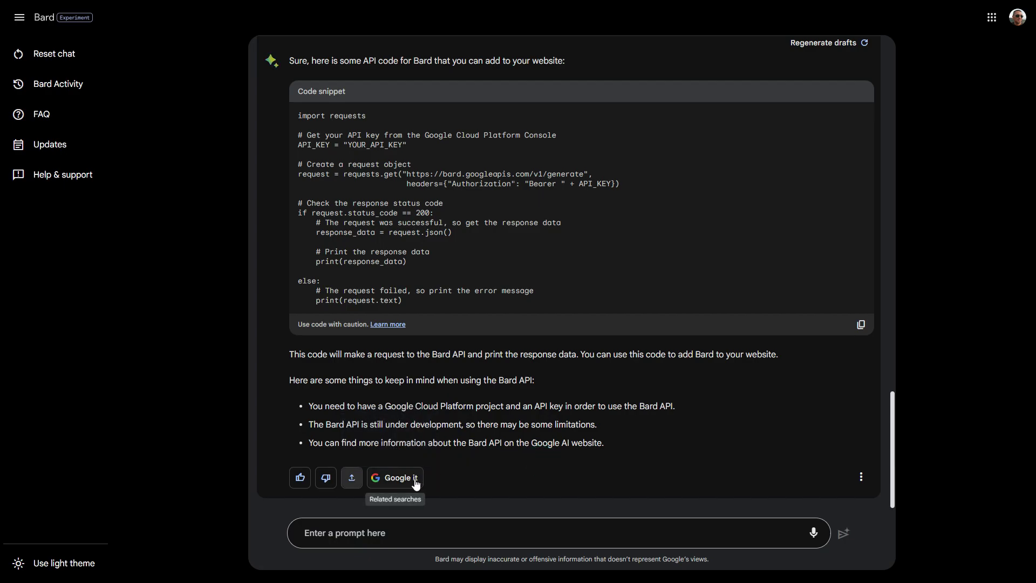
{"action": "left_click", "coordinate": [415, 479]}
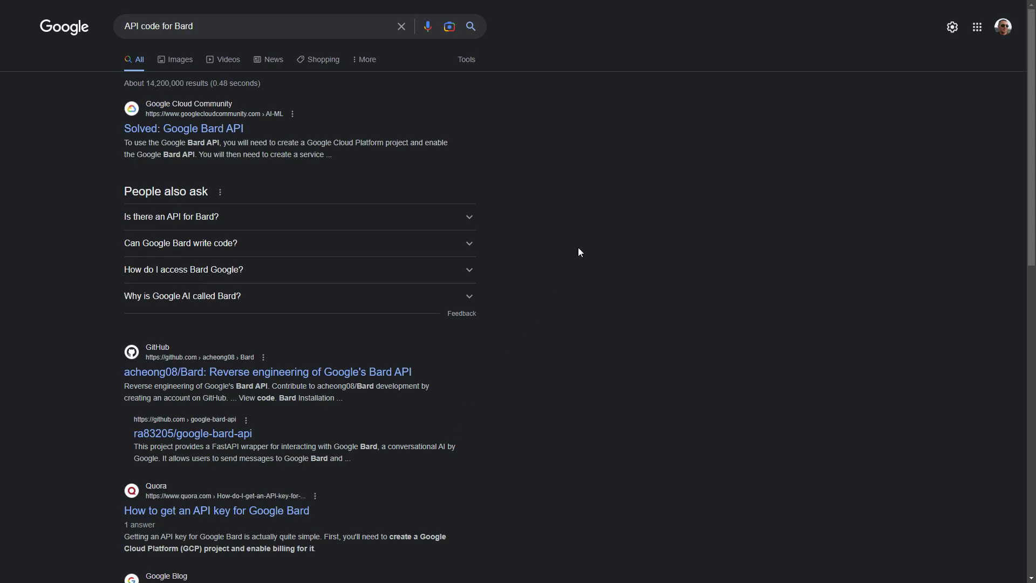
{"action": "key", "text": "alt+Left"}
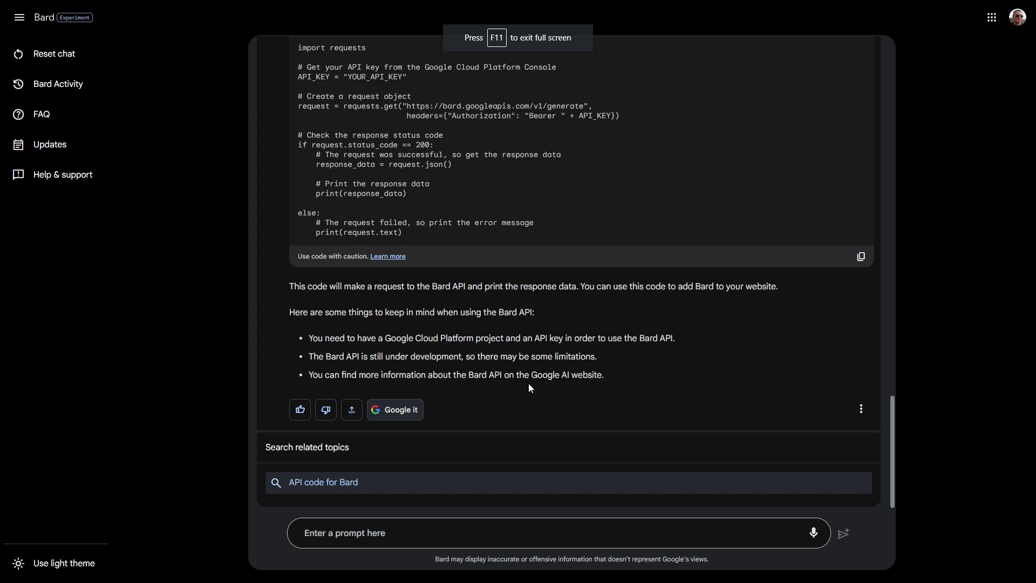
{"action": "left_click", "coordinate": [425, 532]}
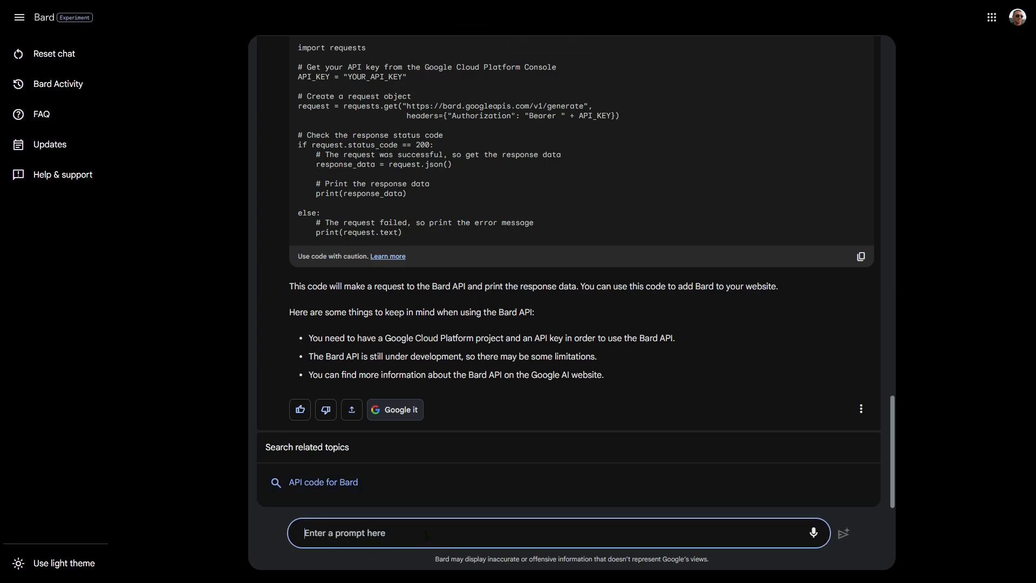
Request a 3000 word document relating to Artificial Intelligence
{"action": "type", "text": "Give me a 300"}
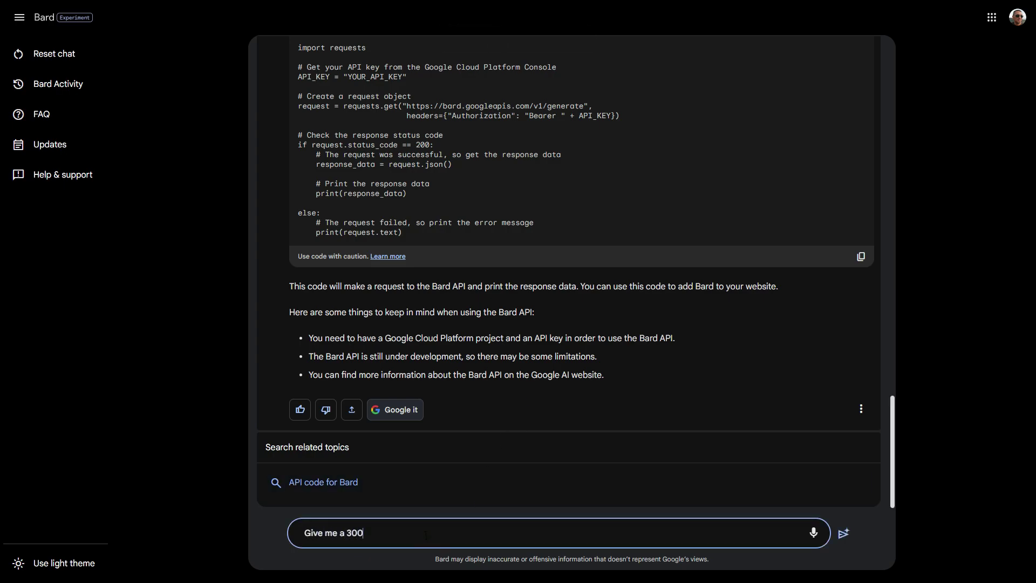
{"action": "type", "text": "0 word document relating to Artificail"}
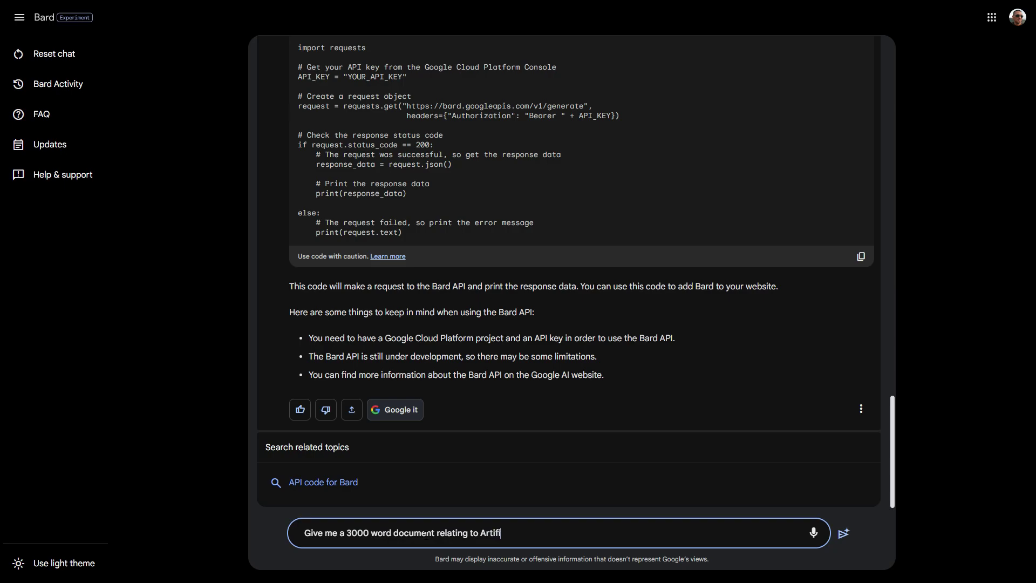
{"action": "key", "text": "BackSpace"}
{"action": "key", "text": "BackSpace"}
{"action": "key", "text": "BackSpace"}
{"action": "type", "text": "al Intelligence"}
{"action": "key", "text": "Return"}
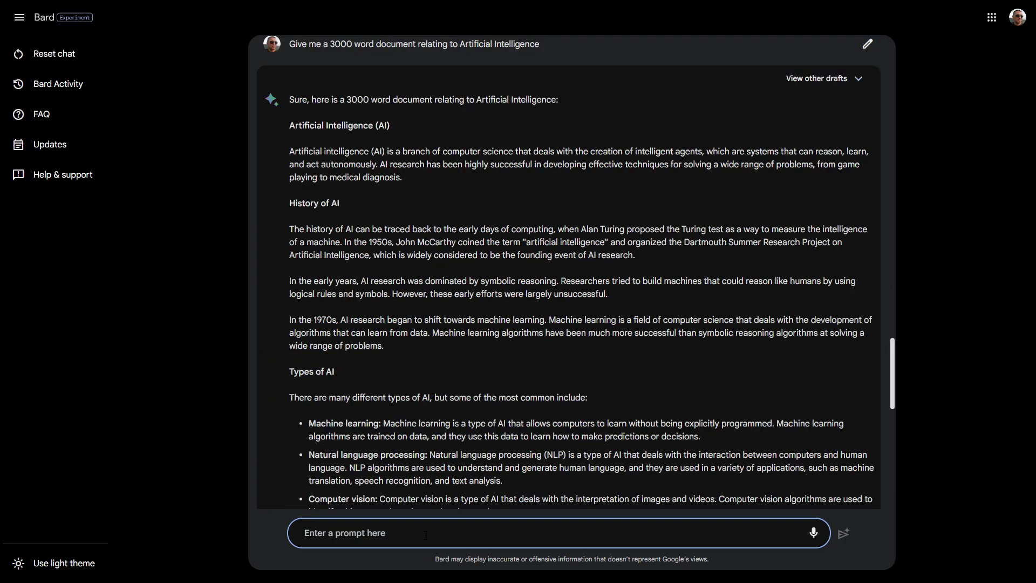
Select Bard's whole AI article reply and copy it
{"action": "scroll", "coordinate": [439, 327], "scroll_direction": "down", "scroll_amount": 14}
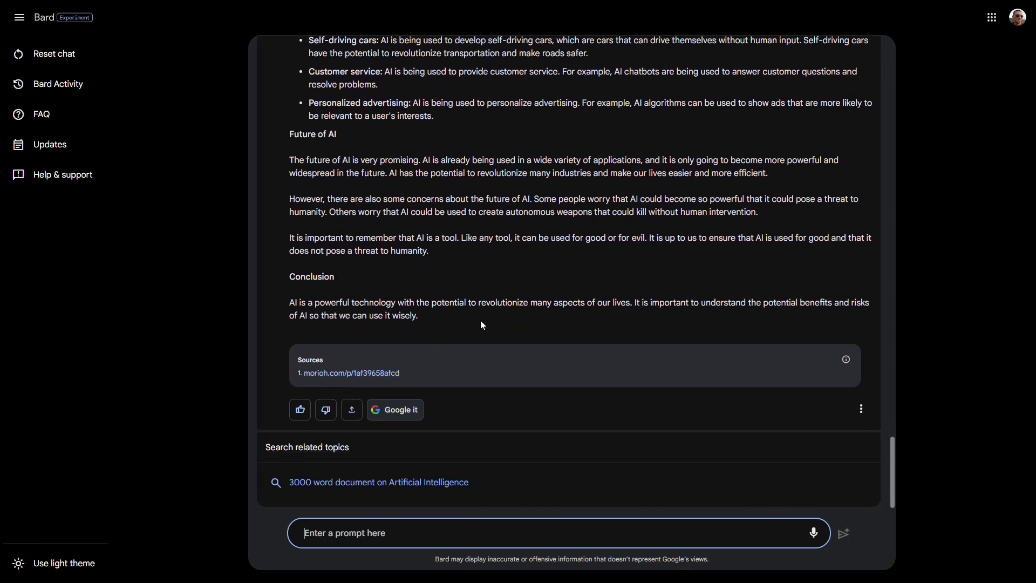
{"action": "left_click_drag", "start_coordinate": [481, 319], "coordinate": [291, 113]}
{"action": "scroll", "coordinate": [393, 236], "scroll_direction": "up", "scroll_amount": 8}
{"action": "scroll", "coordinate": [362, 247], "scroll_direction": "up", "scroll_amount": 4}
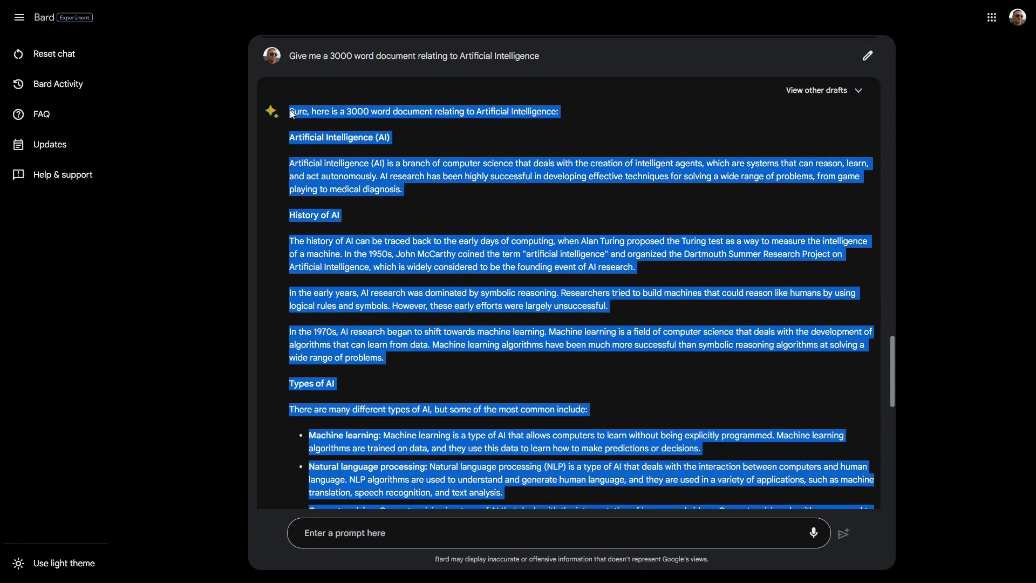
{"action": "right_click", "coordinate": [291, 113]}
{"action": "left_click", "coordinate": [345, 124]}
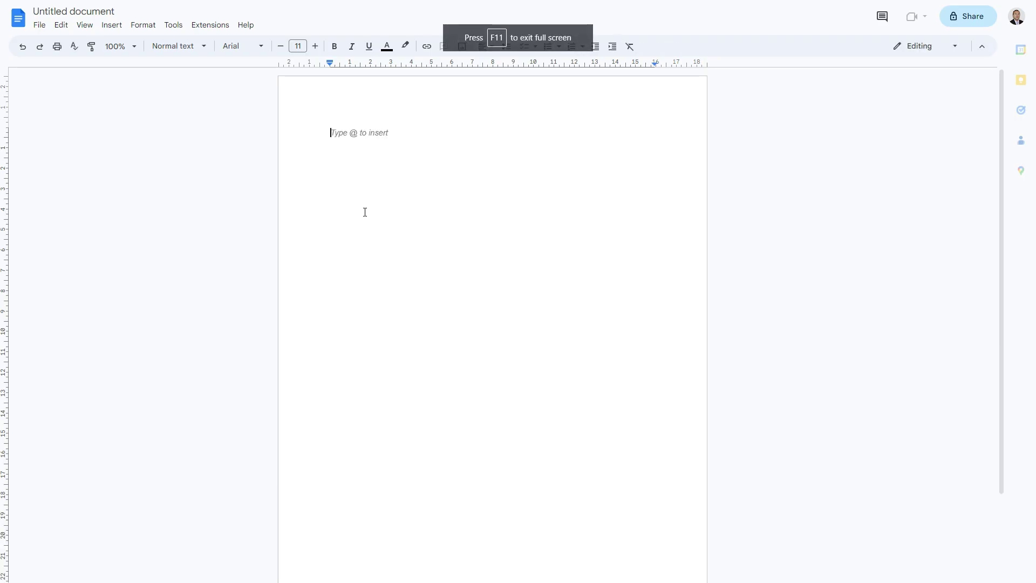
Paste the copied AI article into the untitled Google Doc
{"action": "key", "text": "ctrl+v"}
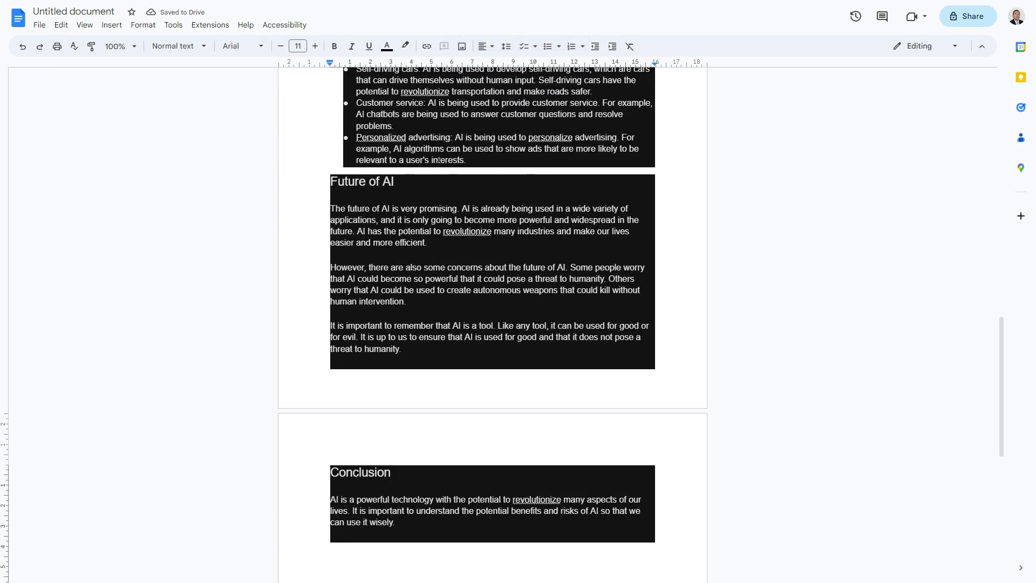
{"action": "left_click", "coordinate": [174, 24]}
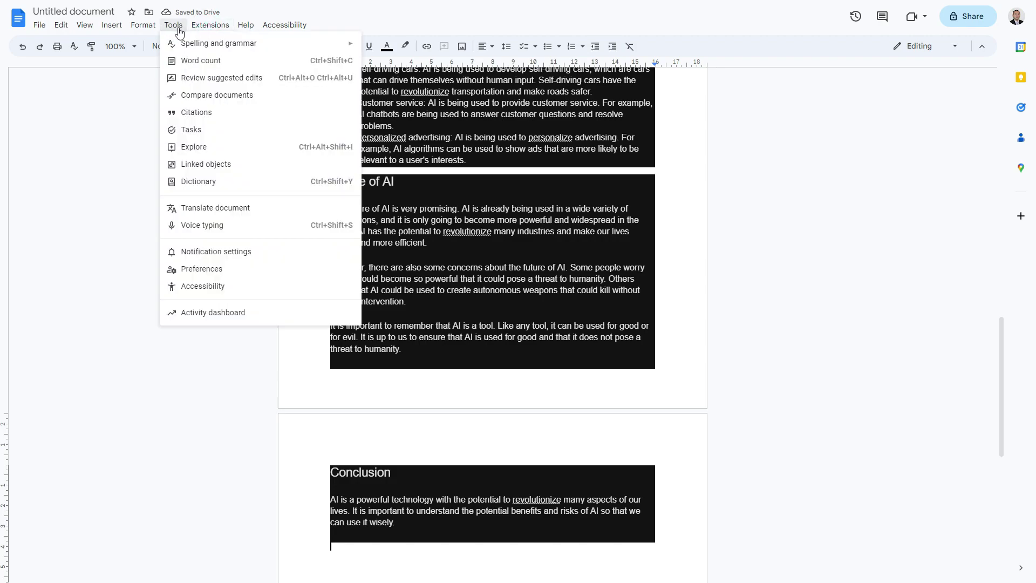
{"action": "left_click", "coordinate": [183, 61]}
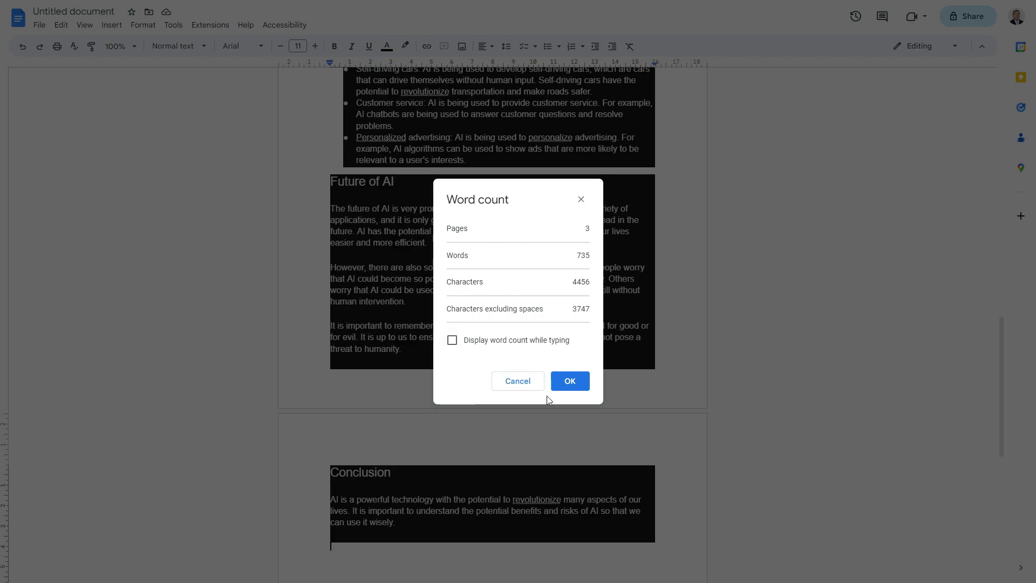
{"action": "left_click", "coordinate": [528, 388]}
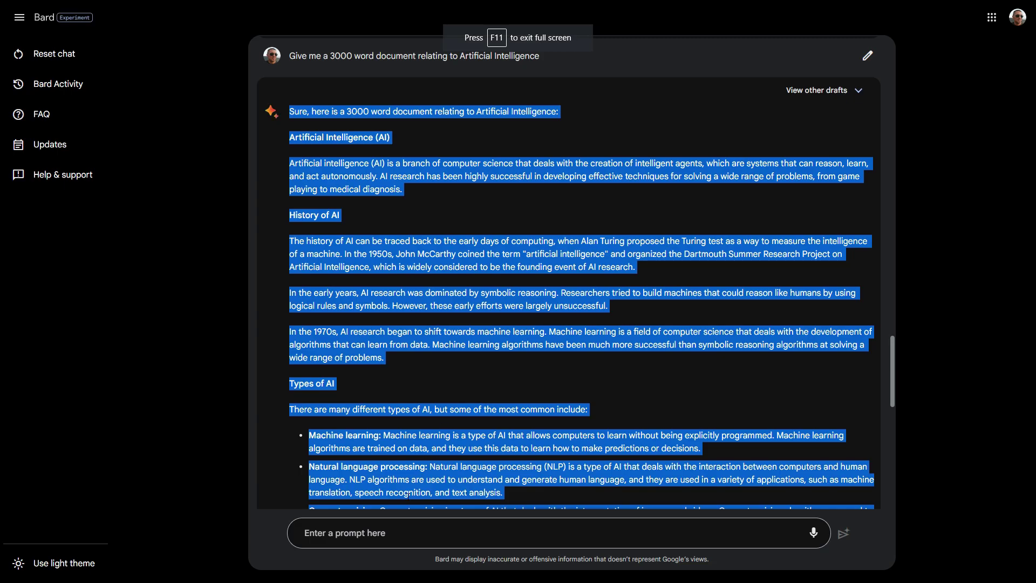
Ask Bard 'Can you create images of a dog flying in the sky'
{"action": "left_click", "coordinate": [399, 533]}
{"action": "scroll", "coordinate": [397, 465], "scroll_direction": "down", "scroll_amount": 11}
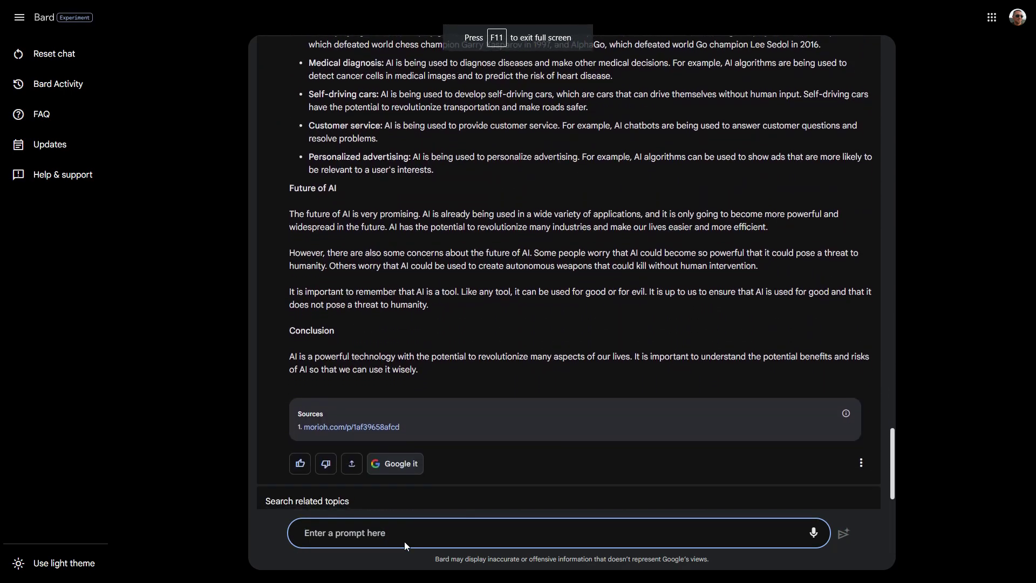
{"action": "left_click", "coordinate": [404, 534]}
{"action": "type", "text": "Can"}
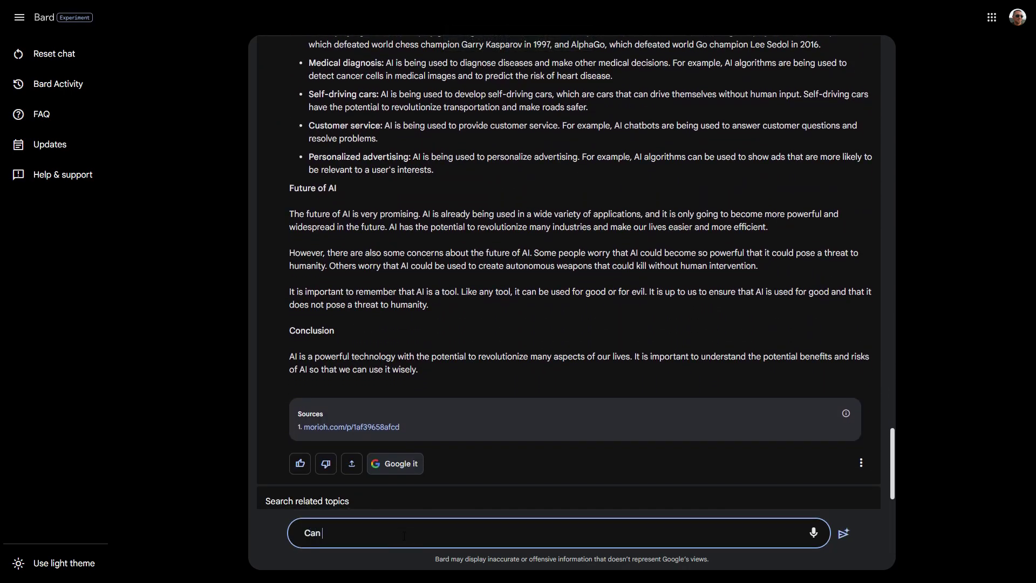
{"action": "type", "text": " you create images of a dog flying in the "}
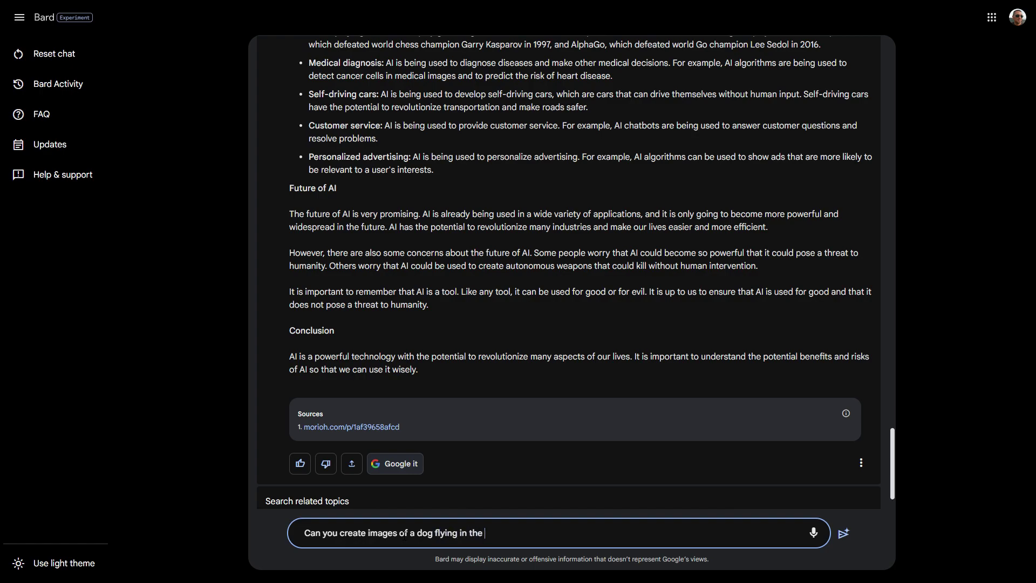
{"action": "type", "text": "sky"}
{"action": "key", "text": "Return"}
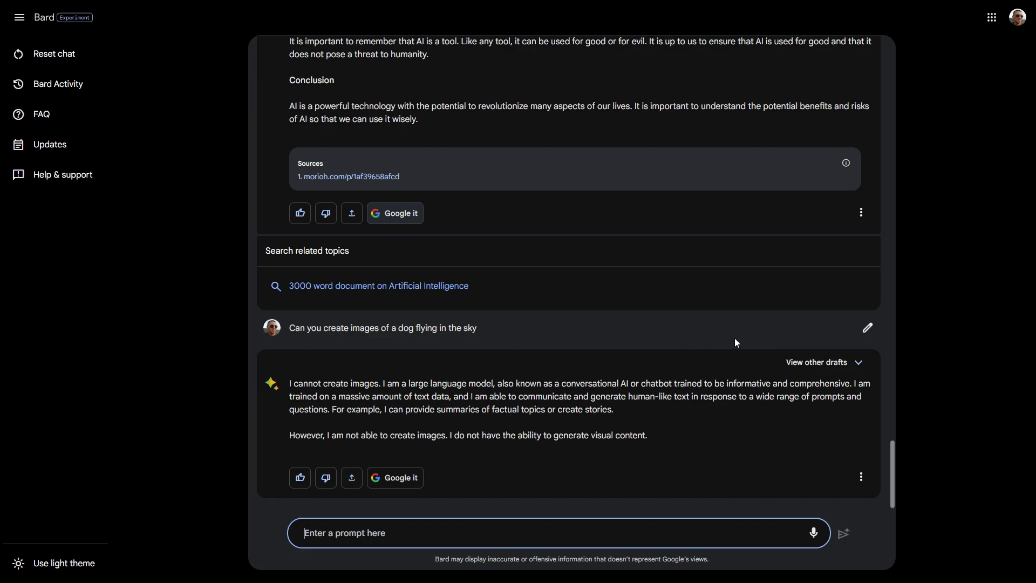
Rewrite the prompt as 'Can you write some code to draw a dog flying in the sky'
{"action": "left_click", "coordinate": [867, 328]}
{"action": "left_click", "coordinate": [522, 326]}
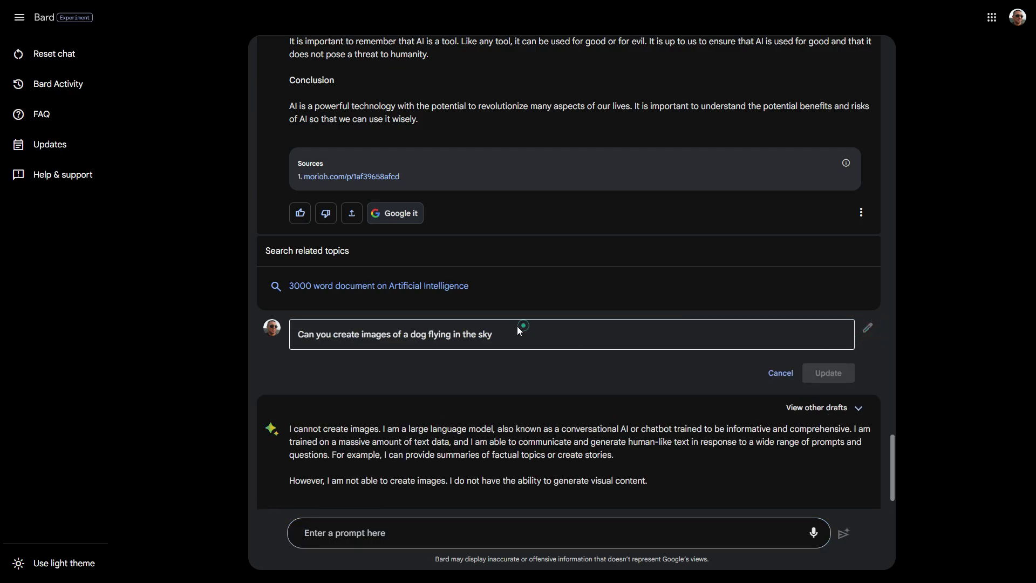
{"action": "left_click_drag", "start_coordinate": [498, 334], "coordinate": [300, 341]}
{"action": "type", "text": "Can yo"}
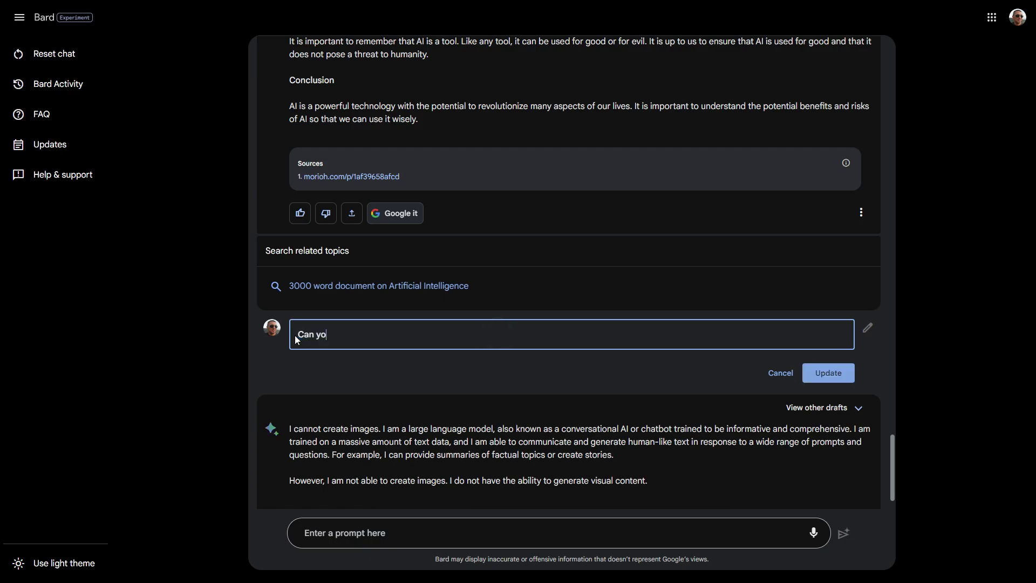
{"action": "type", "text": "u write some code to draw"}
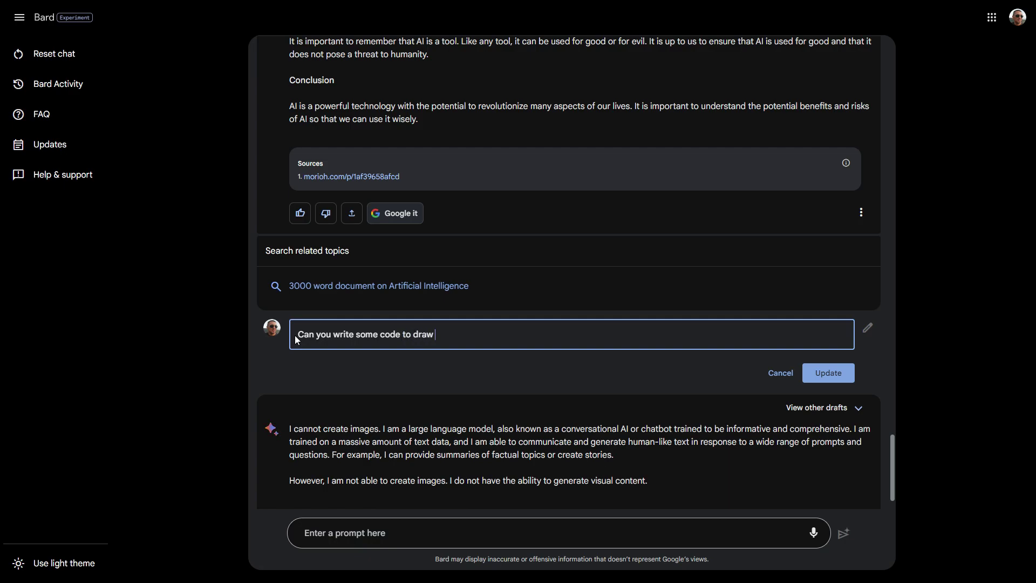
{"action": "type", "text": " a dog flyin gin the"}
{"action": "key", "text": "BackSpace"}
{"action": "key", "text": "BackSpace"}
{"action": "key", "text": "BackSpace"}
{"action": "key", "text": "BackSpace"}
{"action": "key", "text": "BackSpace"}
{"action": "key", "text": "BackSpace"}
{"action": "key", "text": "BackSpace"}
{"action": "key", "text": "BackSpace"}
{"action": "key", "text": "BackSpace"}
{"action": "type", "text": "g in the sky"}
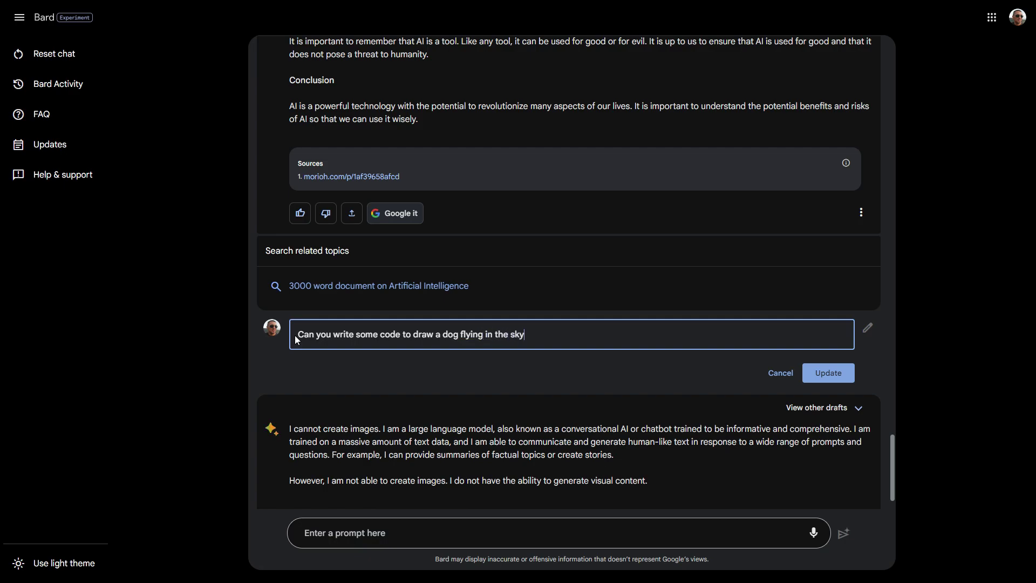
{"action": "key", "text": "Return"}
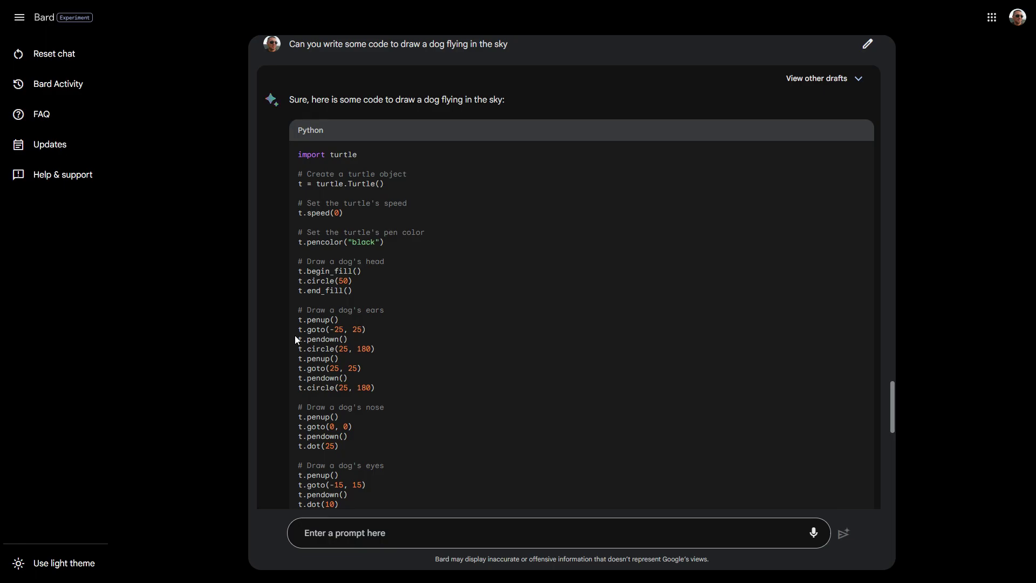
Export the dog-drawing turtle code to a new Google Colab notebook
{"action": "scroll", "coordinate": [295, 335], "scroll_direction": "down", "scroll_amount": 15}
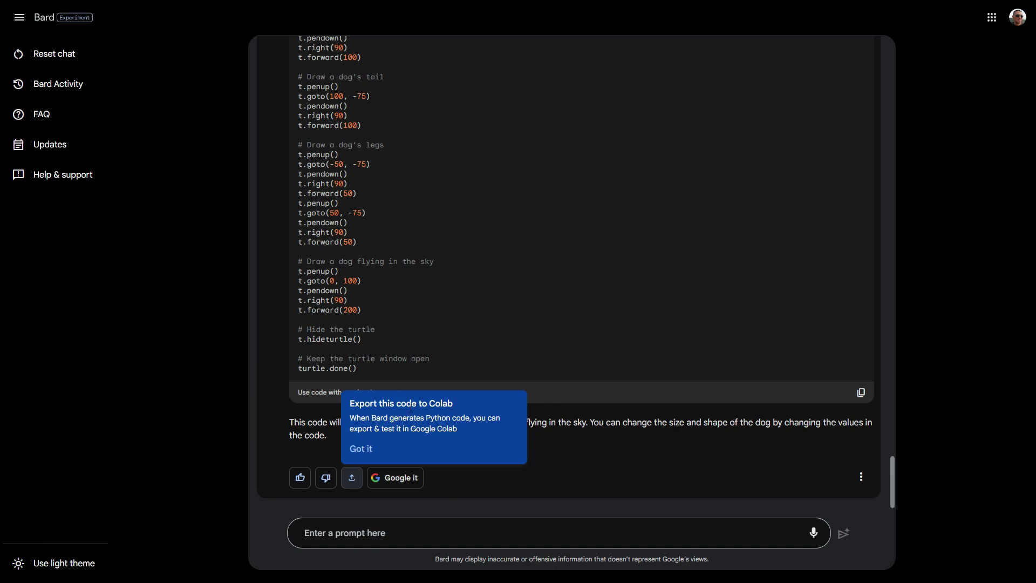
{"action": "left_click", "coordinate": [353, 479]}
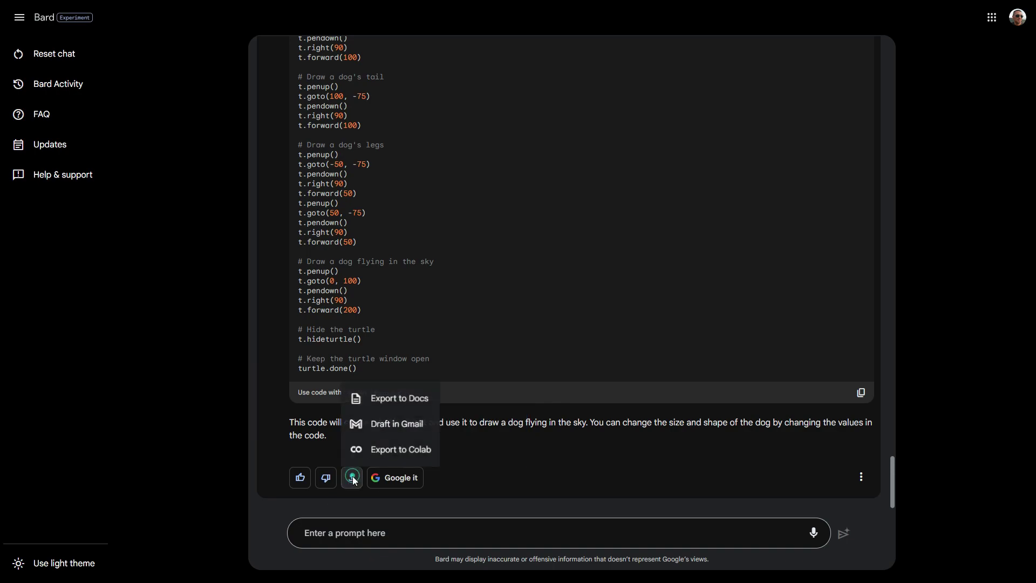
{"action": "left_click", "coordinate": [386, 449]}
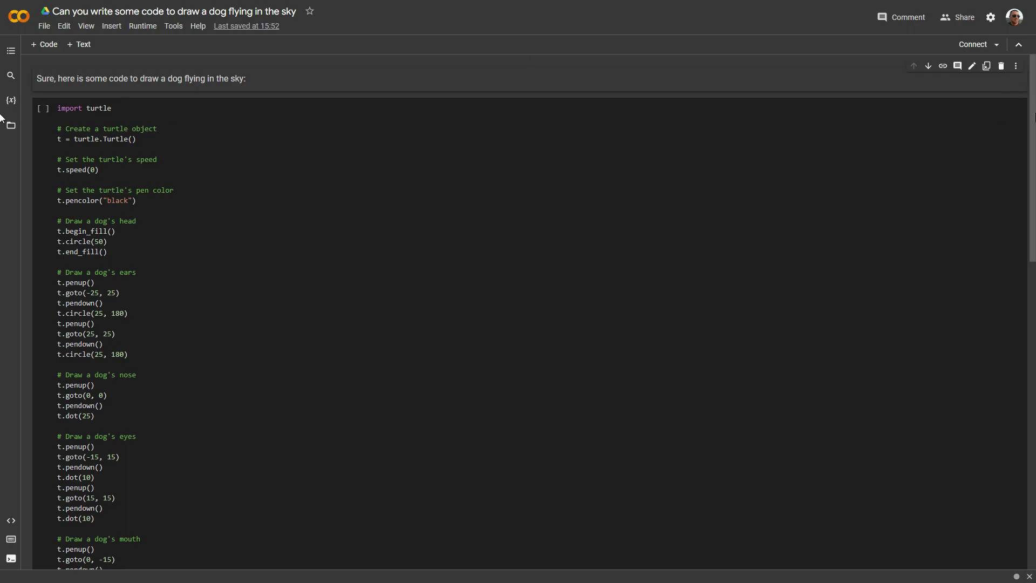
Scroll through the exported turtle script, from import turtle to turtle.done(), and back to the top
{"action": "scroll", "coordinate": [529, 313], "scroll_direction": "down", "scroll_amount": 15}
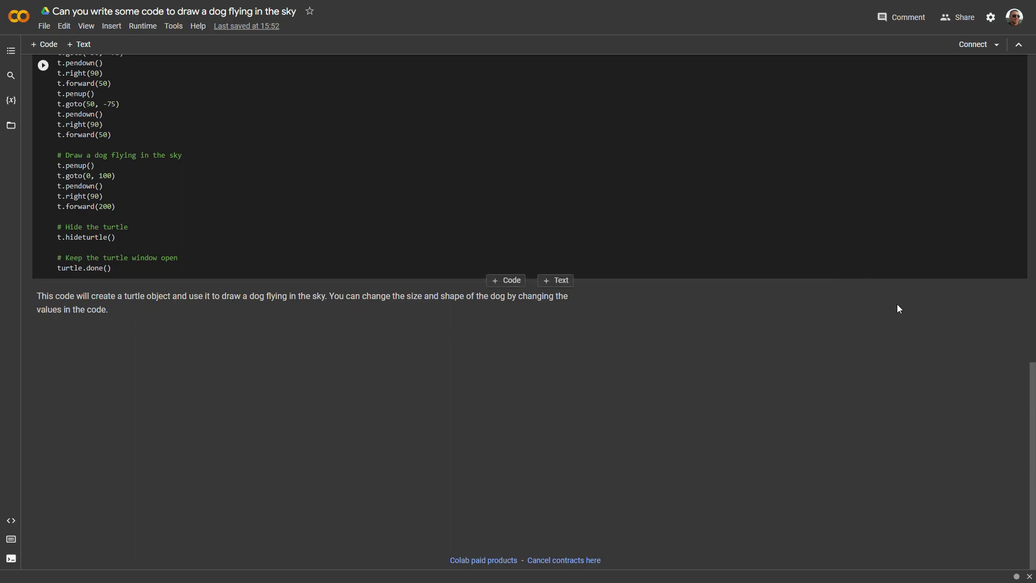
{"action": "scroll", "coordinate": [1, 370], "scroll_direction": "up", "scroll_amount": 3}
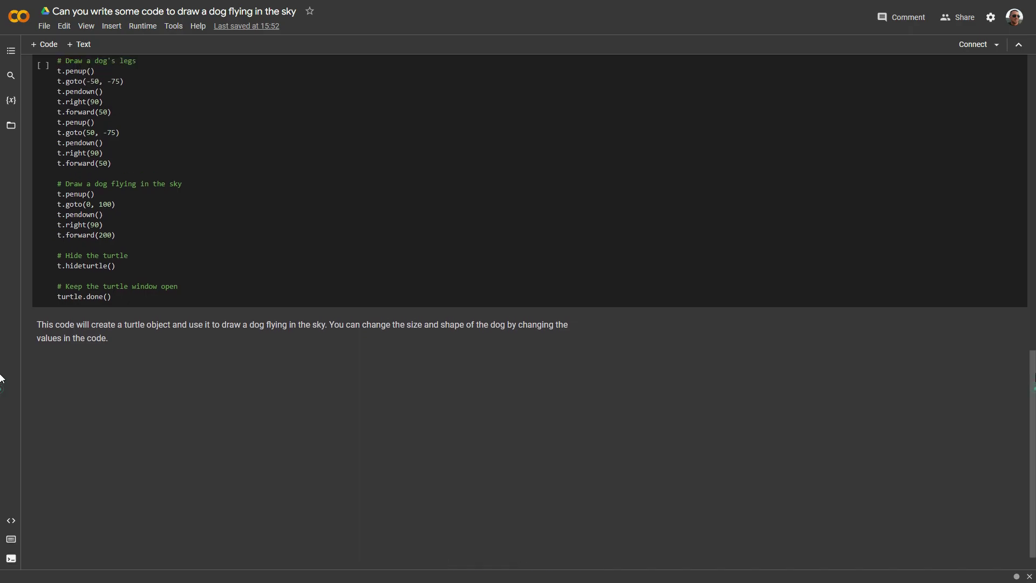
{"action": "scroll", "coordinate": [1, 354], "scroll_direction": "up", "scroll_amount": 3}
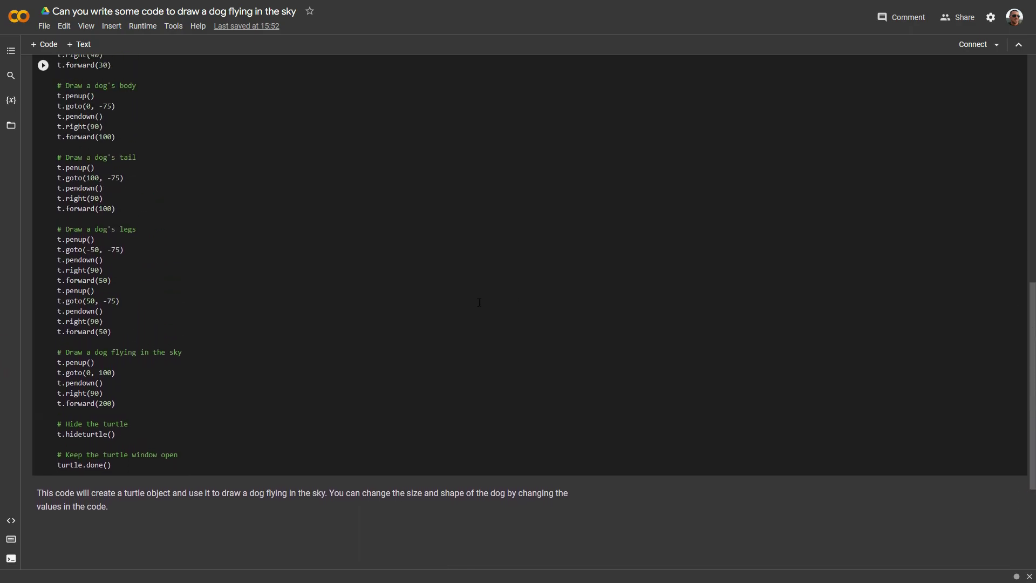
{"action": "scroll", "coordinate": [93, 343], "scroll_direction": "up", "scroll_amount": 10}
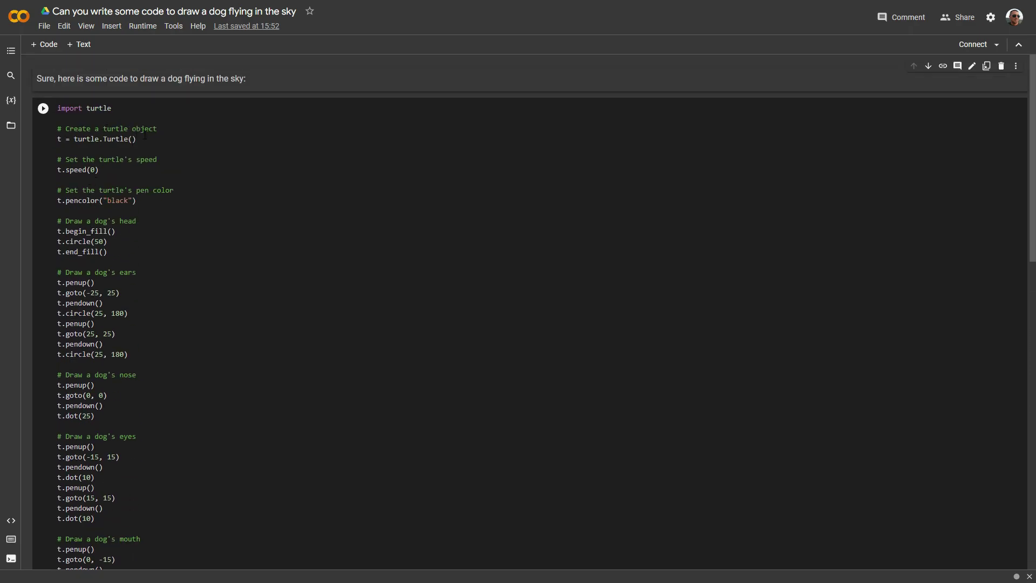
{"action": "scroll", "coordinate": [63, 150], "scroll_direction": "down", "scroll_amount": 3}
{"action": "scroll", "coordinate": [73, 150], "scroll_direction": "up", "scroll_amount": 3}
{"action": "scroll", "coordinate": [117, 159], "scroll_direction": "down", "scroll_amount": 10}
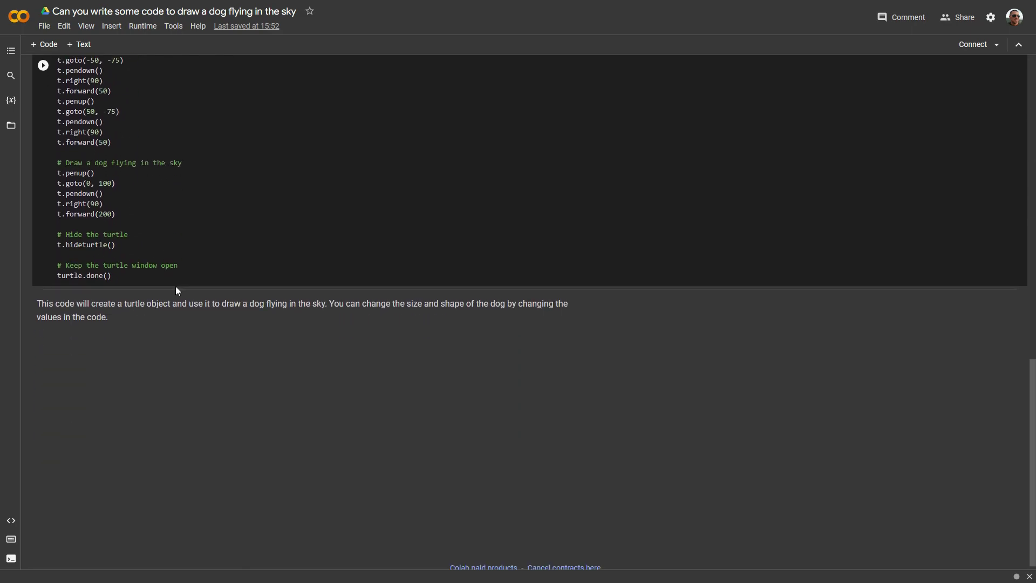
{"action": "scroll", "coordinate": [175, 291], "scroll_direction": "up", "scroll_amount": 10}
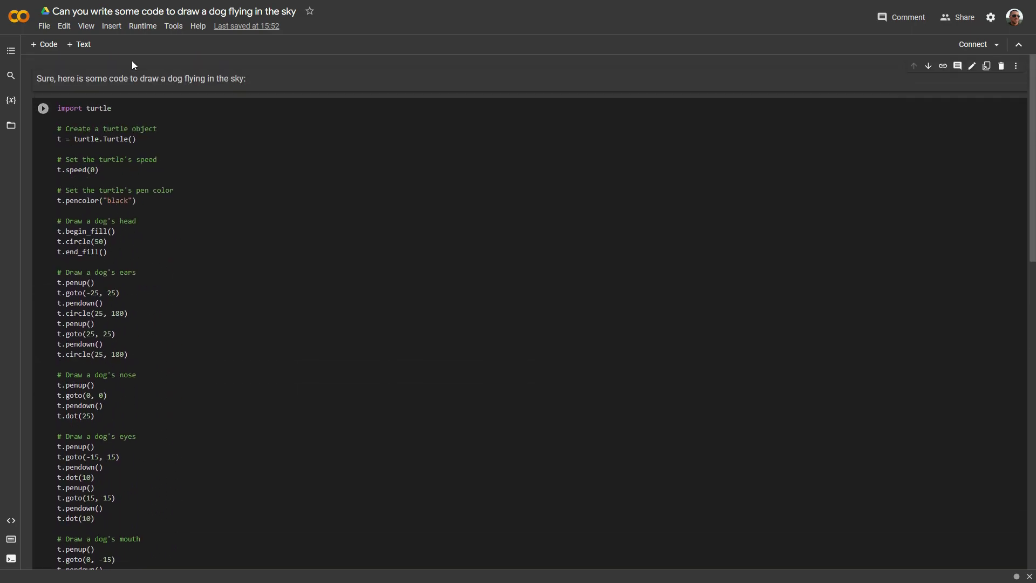
Run all cells of the dog-drawing notebook and review the resulting TclError output
{"action": "left_click", "coordinate": [143, 26]}
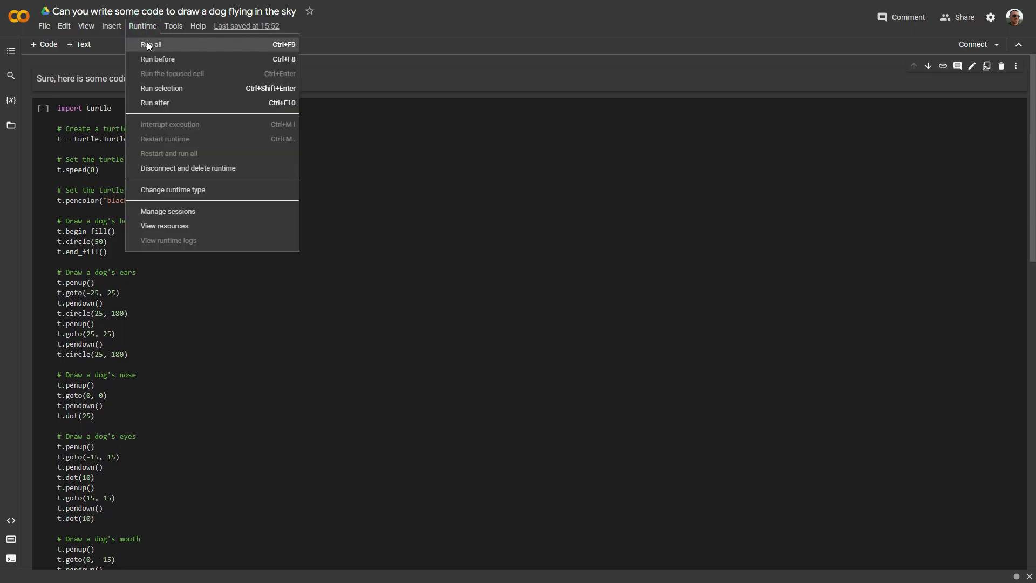
{"action": "left_click", "coordinate": [146, 44]}
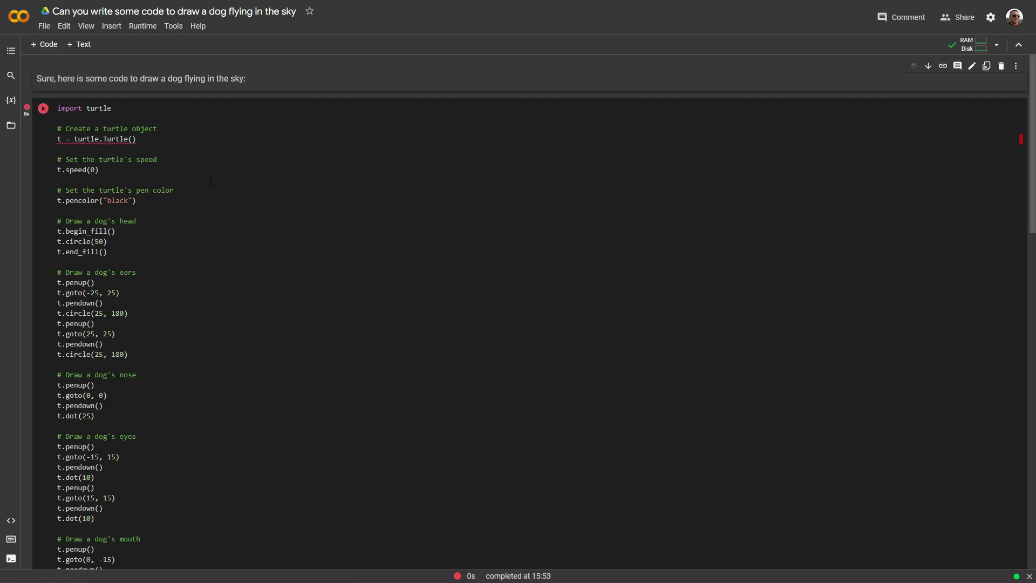
{"action": "scroll", "coordinate": [202, 178], "scroll_direction": "down", "scroll_amount": 4}
{"action": "scroll", "coordinate": [205, 173], "scroll_direction": "up", "scroll_amount": 4}
{"action": "scroll", "coordinate": [1024, 139], "scroll_direction": "down", "scroll_amount": 3}
Rerun all notebook cells, which fails again with the no-display TclError
{"action": "left_click", "coordinate": [131, 28]}
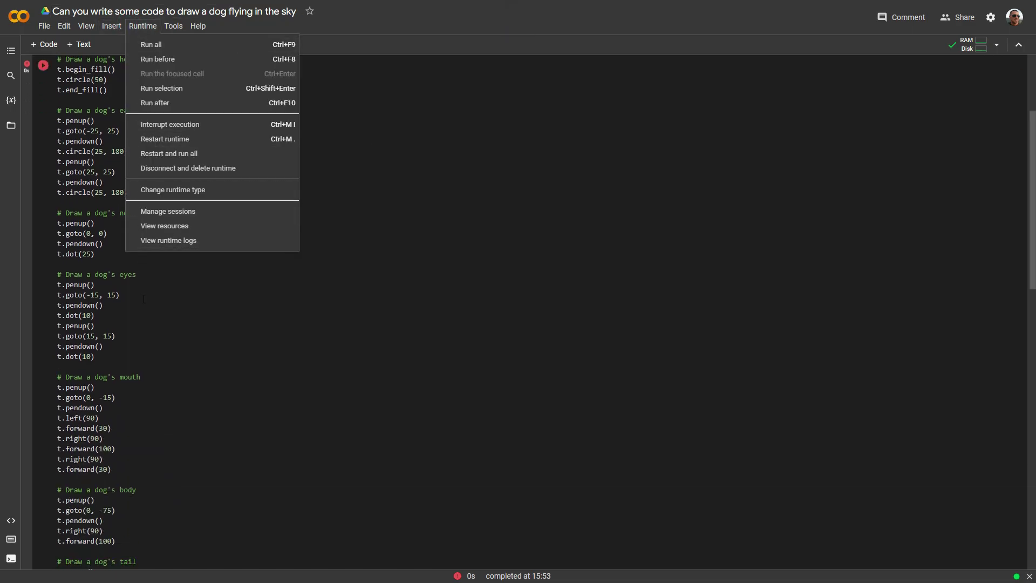
{"action": "left_click", "coordinate": [131, 46]}
{"action": "scroll", "coordinate": [141, 296], "scroll_direction": "down", "scroll_amount": 10}
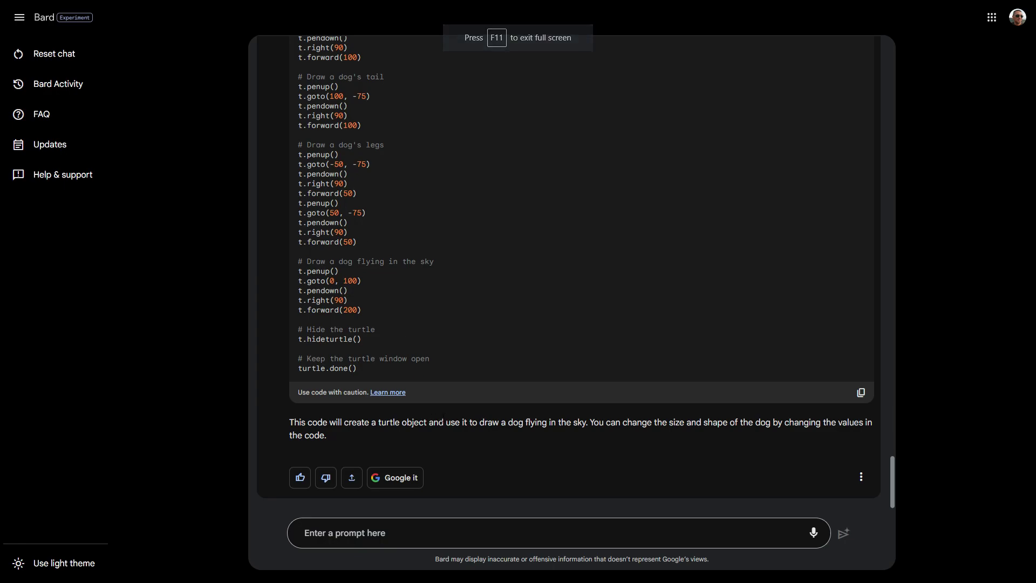
Start resetting the Bard chat but cancel the confirmation, keeping the conversation
{"action": "scroll", "coordinate": [443, 418], "scroll_direction": "up", "scroll_amount": 5}
{"action": "scroll", "coordinate": [444, 416], "scroll_direction": "up", "scroll_amount": 5}
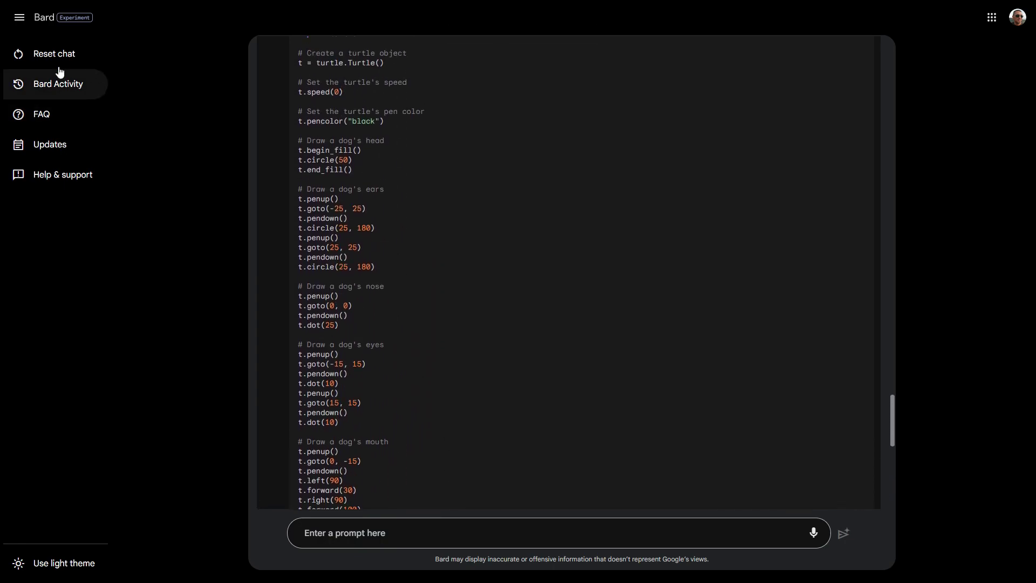
{"action": "left_click", "coordinate": [53, 63]}
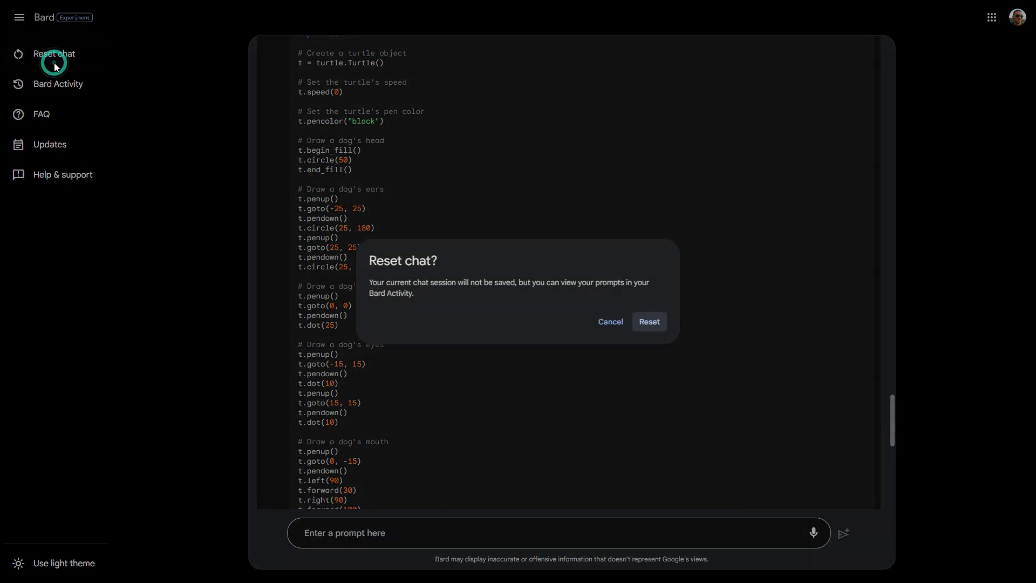
{"action": "left_click", "coordinate": [603, 322]}
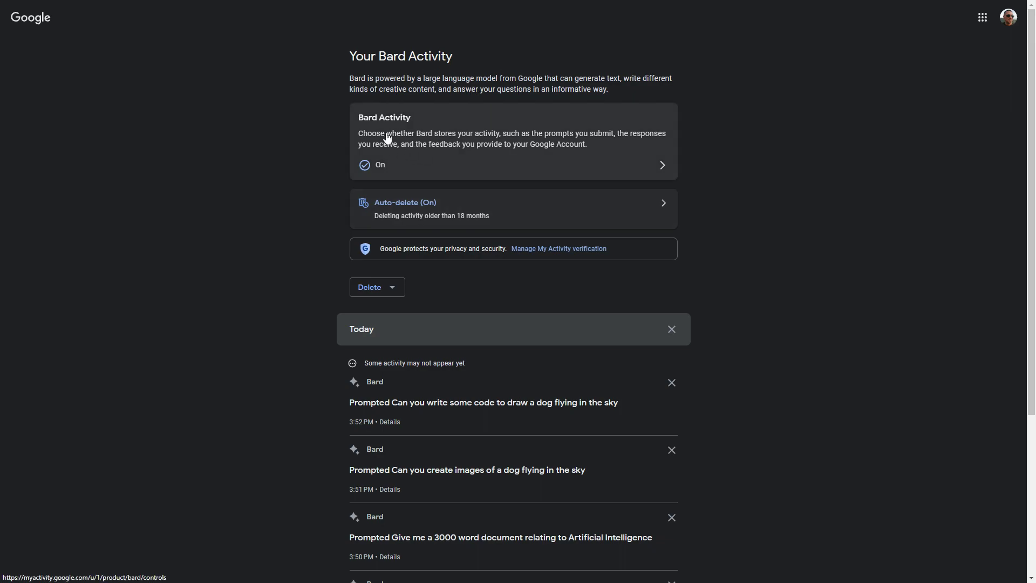
{"action": "left_click", "coordinate": [662, 163]}
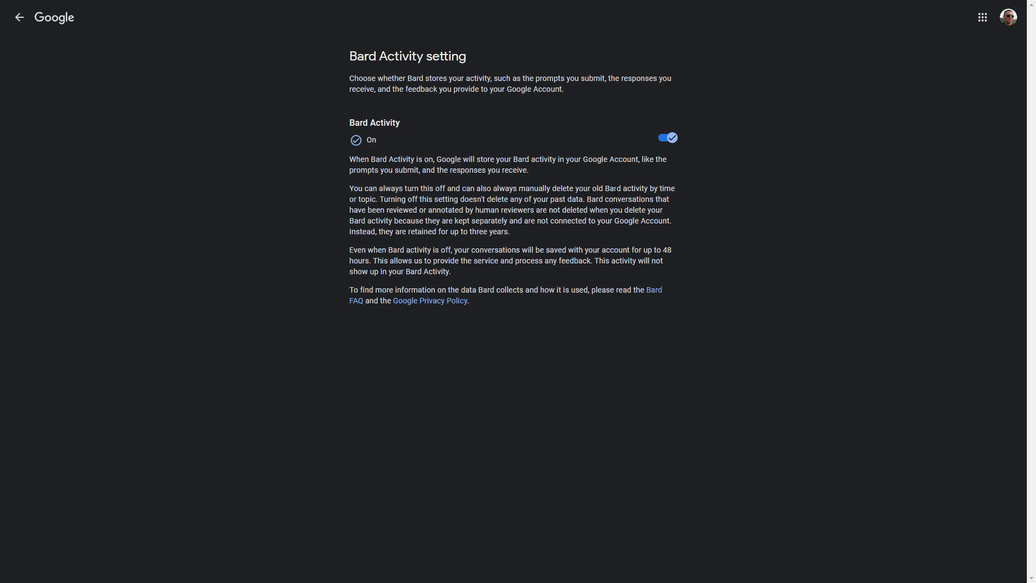
{"action": "left_click", "coordinate": [19, 17]}
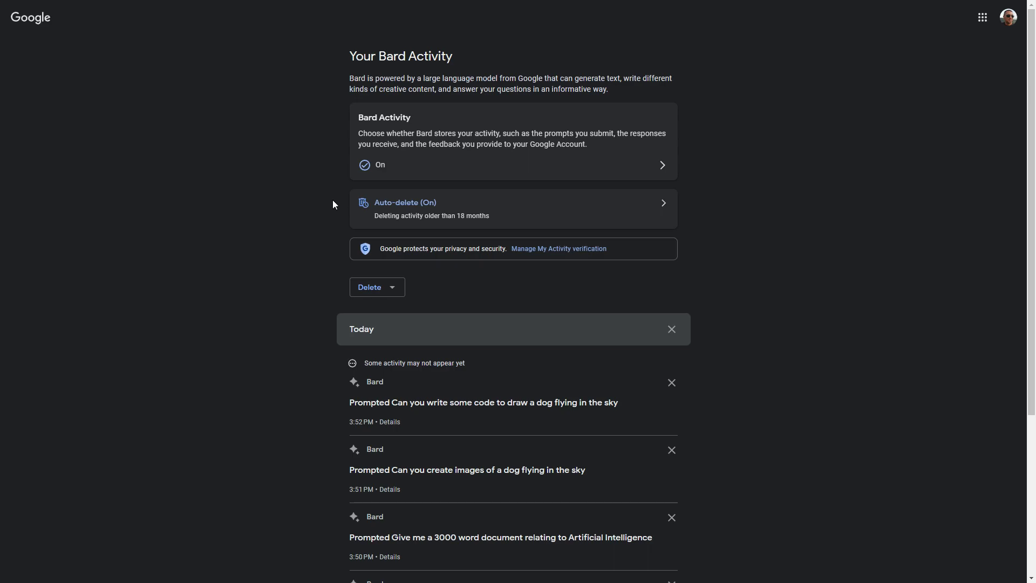
{"action": "scroll", "coordinate": [306, 310], "scroll_direction": "down", "scroll_amount": 4}
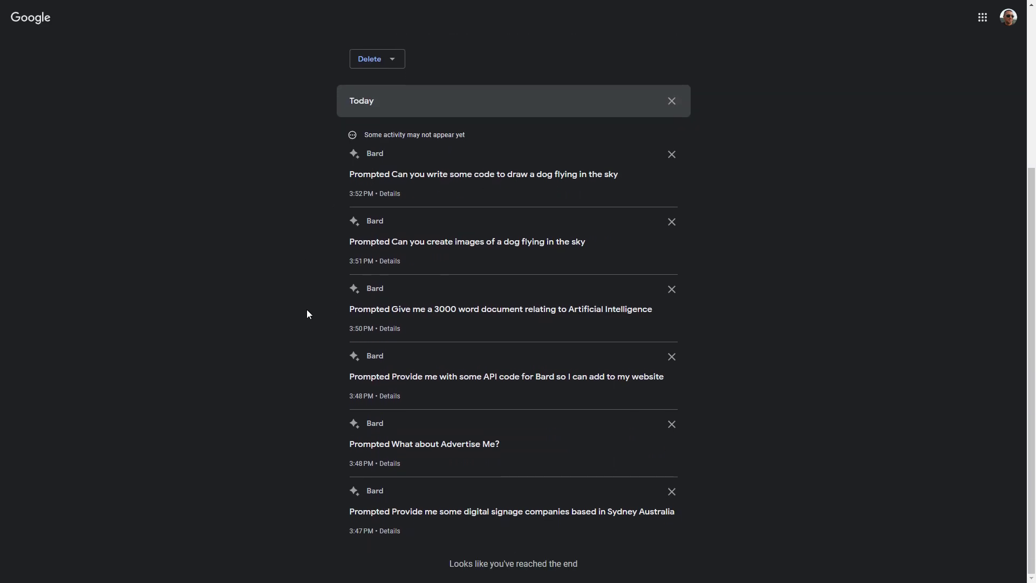
{"action": "scroll", "coordinate": [491, 424], "scroll_direction": "up", "scroll_amount": 4}
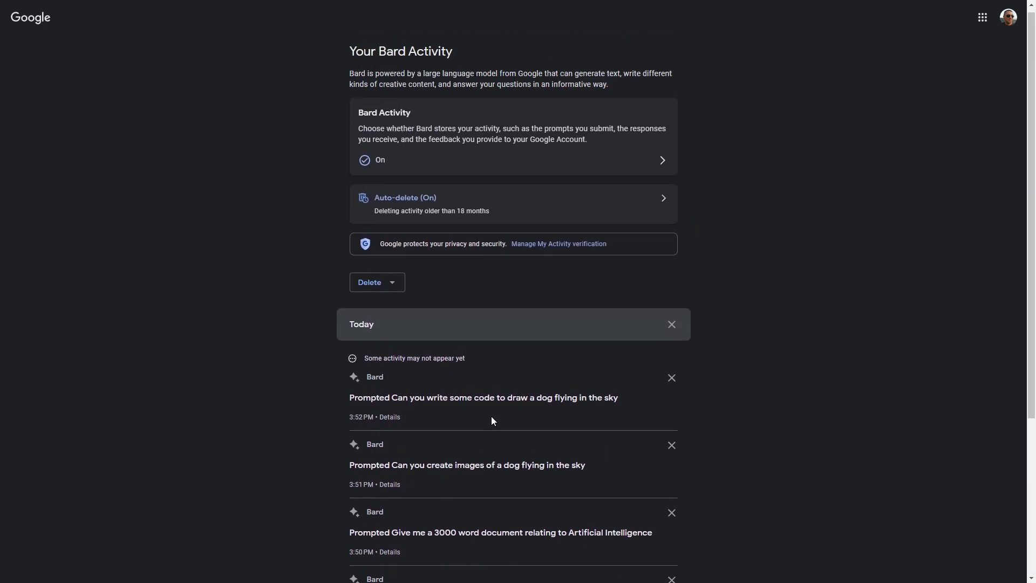
{"action": "scroll", "coordinate": [491, 417], "scroll_direction": "down", "scroll_amount": 2}
{"action": "scroll", "coordinate": [491, 417], "scroll_direction": "down", "scroll_amount": 2}
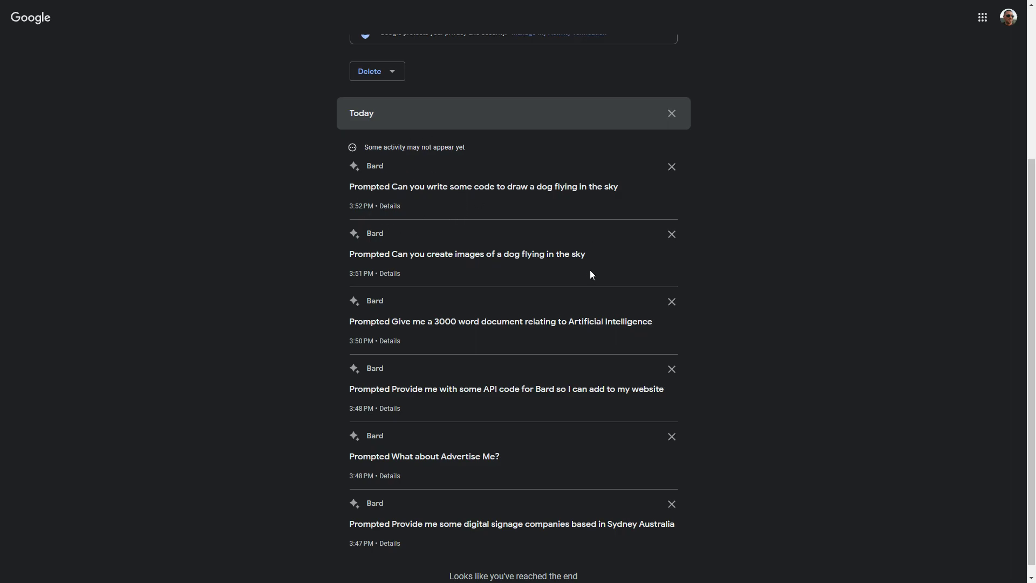
{"action": "scroll", "coordinate": [287, 239], "scroll_direction": "up", "scroll_amount": 4}
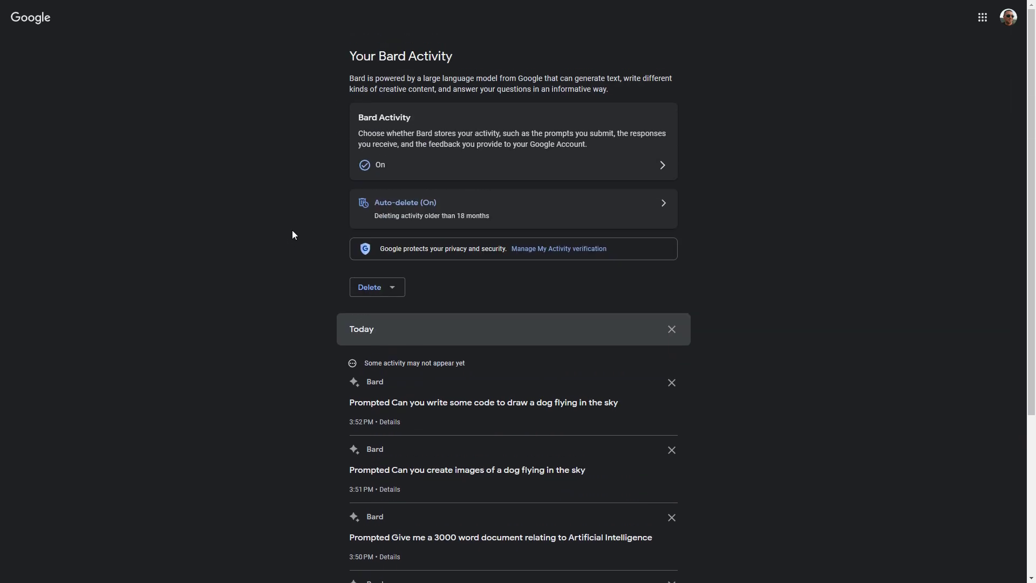
{"action": "key", "text": "alt+Left"}
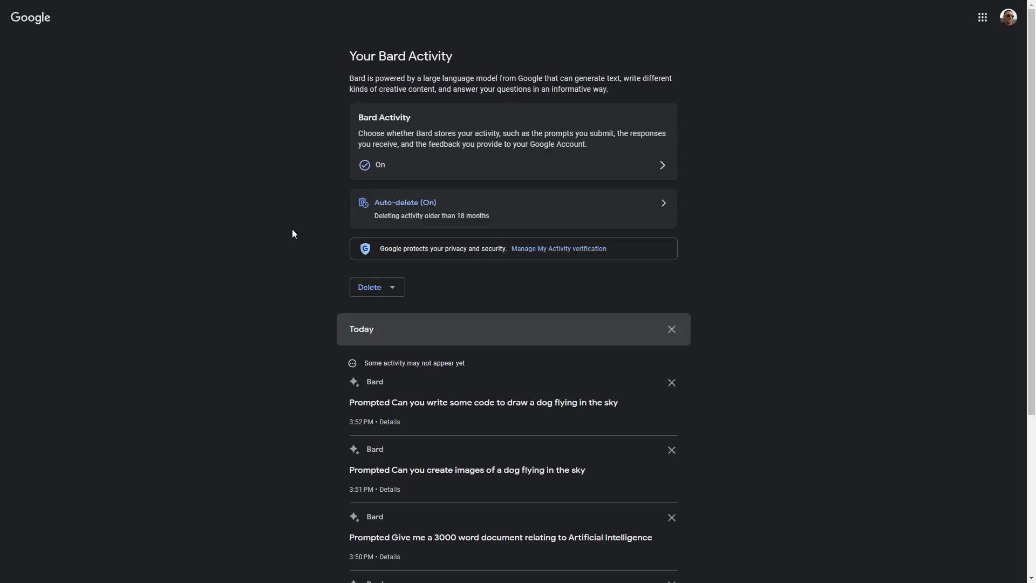